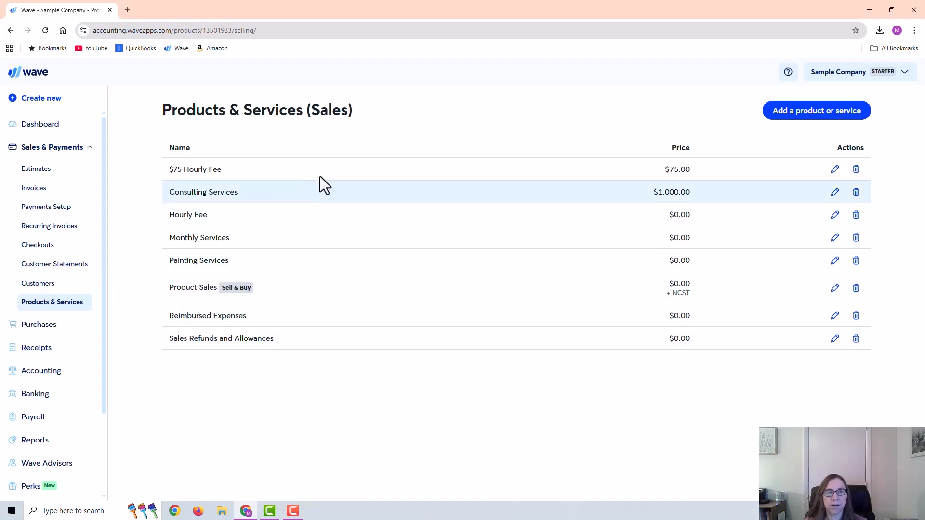
- Review the settings of the Consulting Services item, including its name, and return to the sales products and services list
click(834, 192)
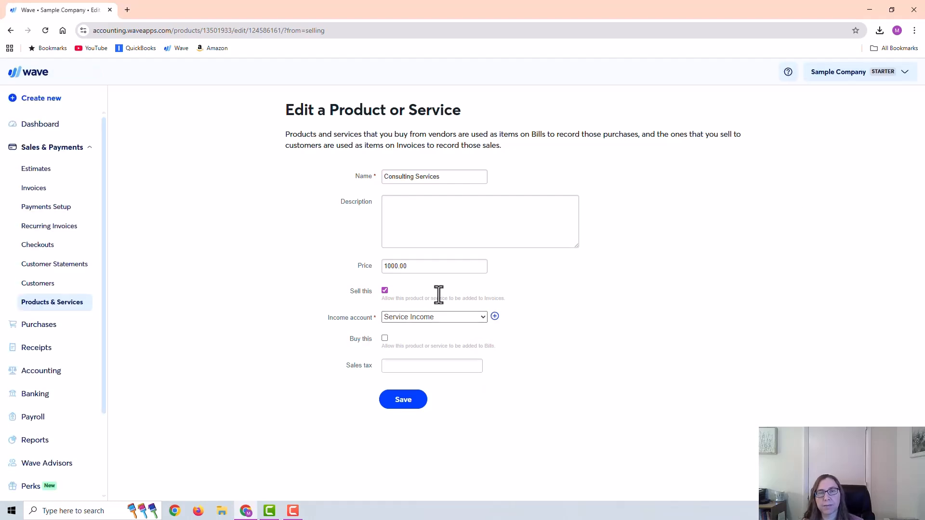
drag(460, 176, 366, 180)
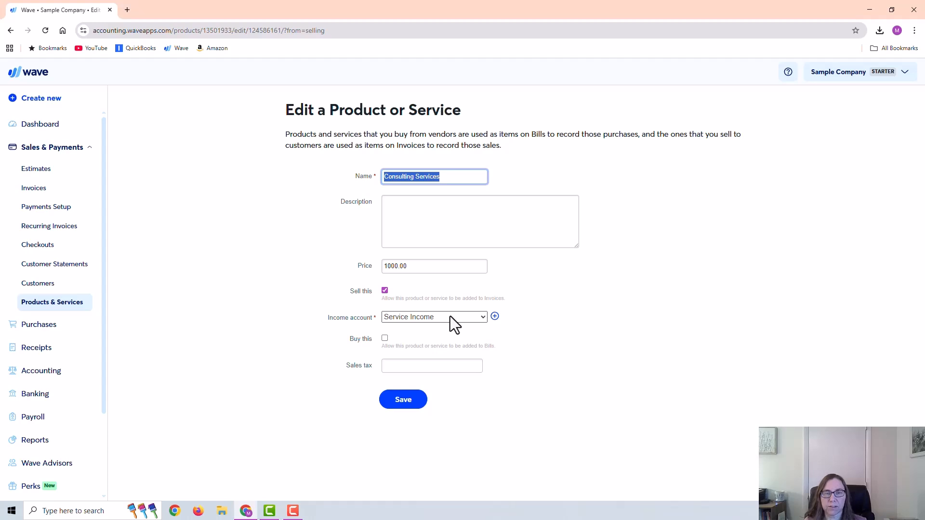
click(61, 306)
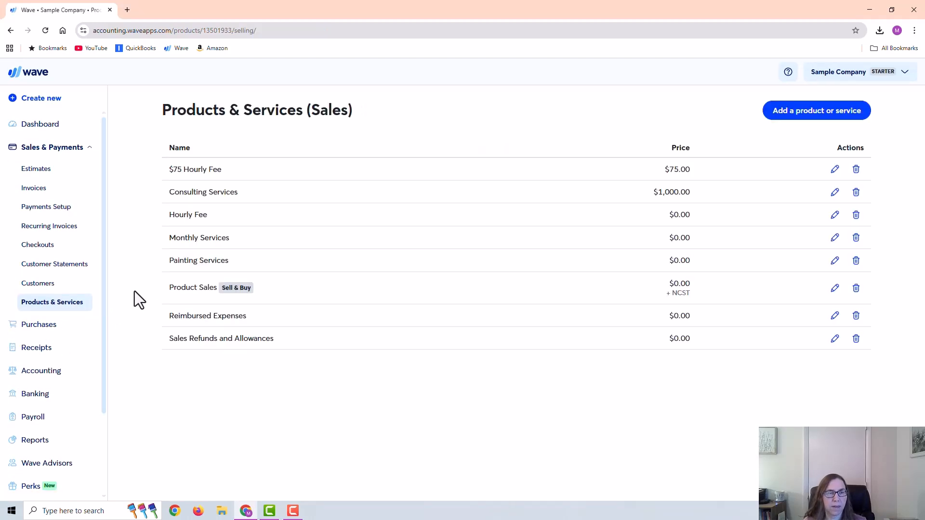
- View the products and services list for purchases, and return to the one for sales
click(49, 325)
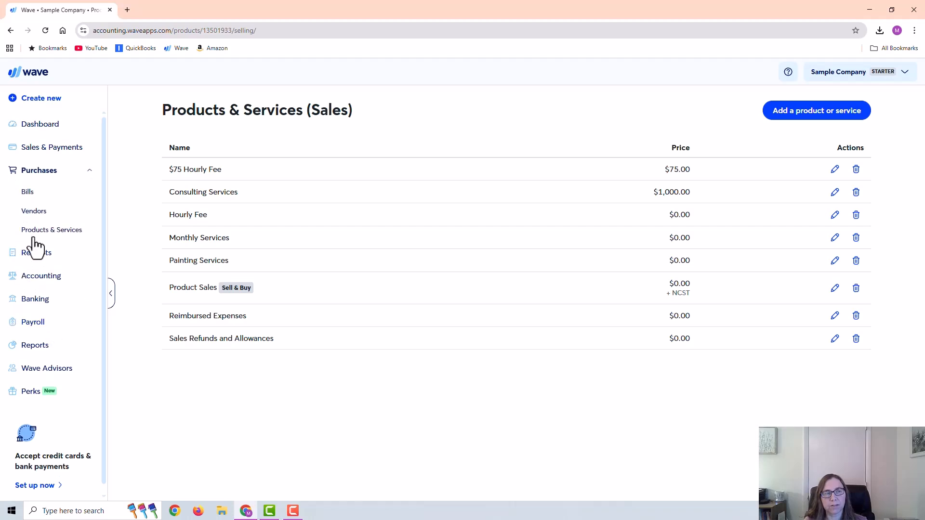
click(77, 232)
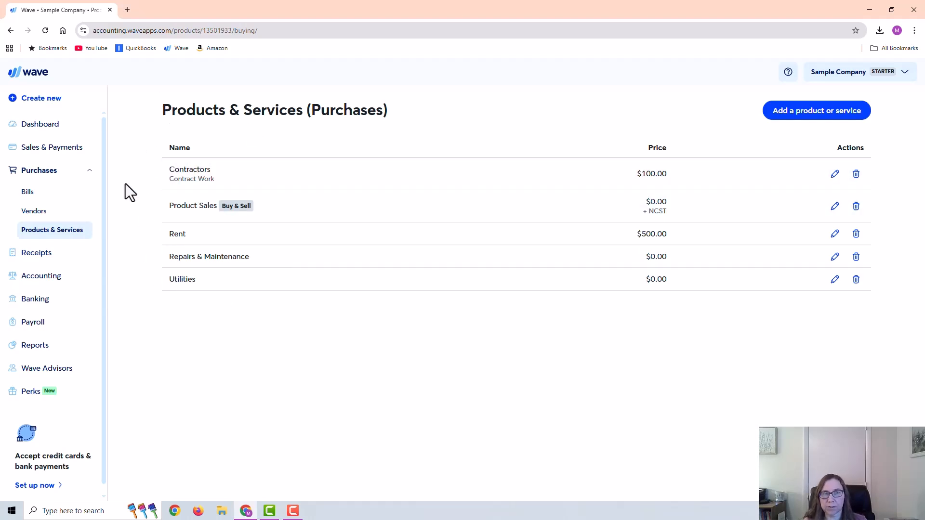
click(62, 150)
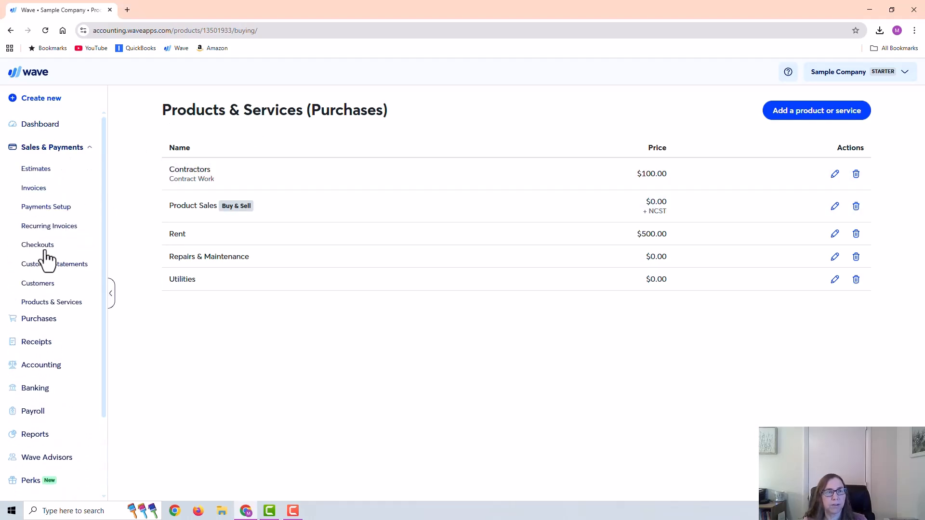
click(58, 305)
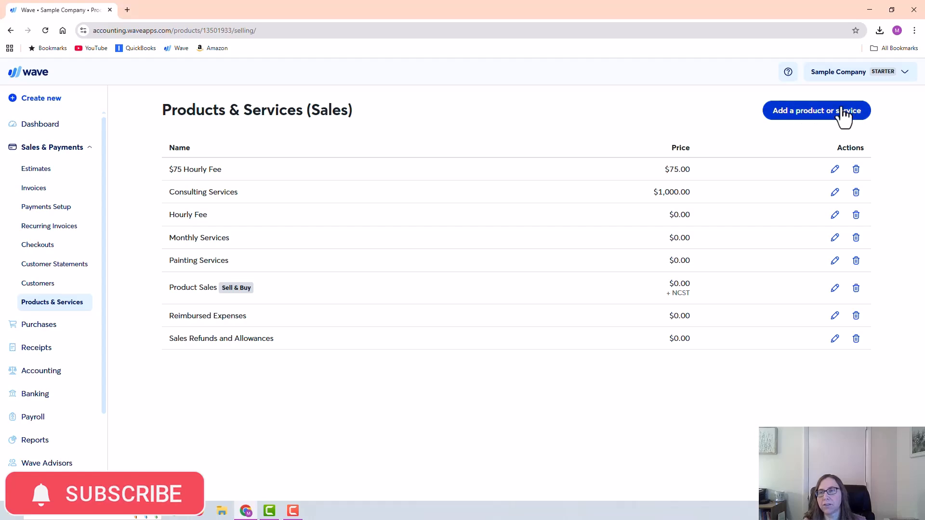
- Start adding a product or service and go through its blank name, description and price fields
click(806, 118)
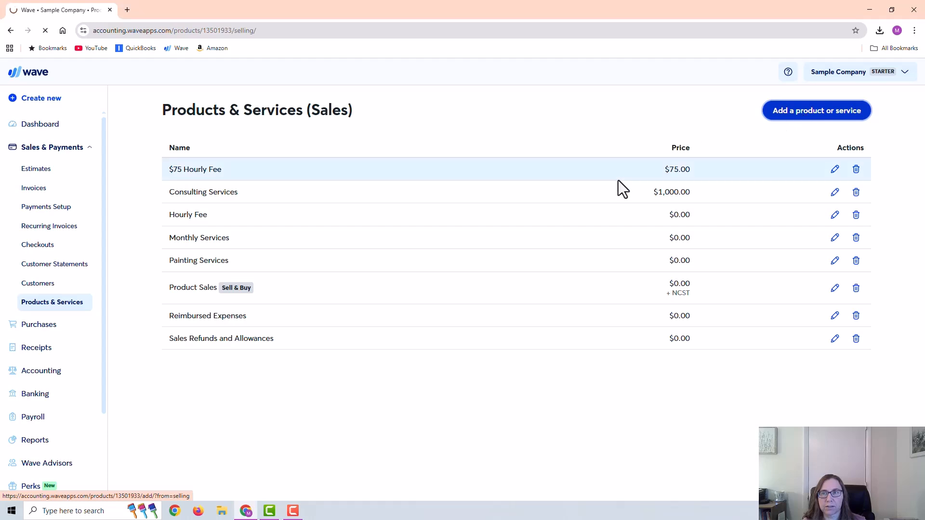
click(407, 177)
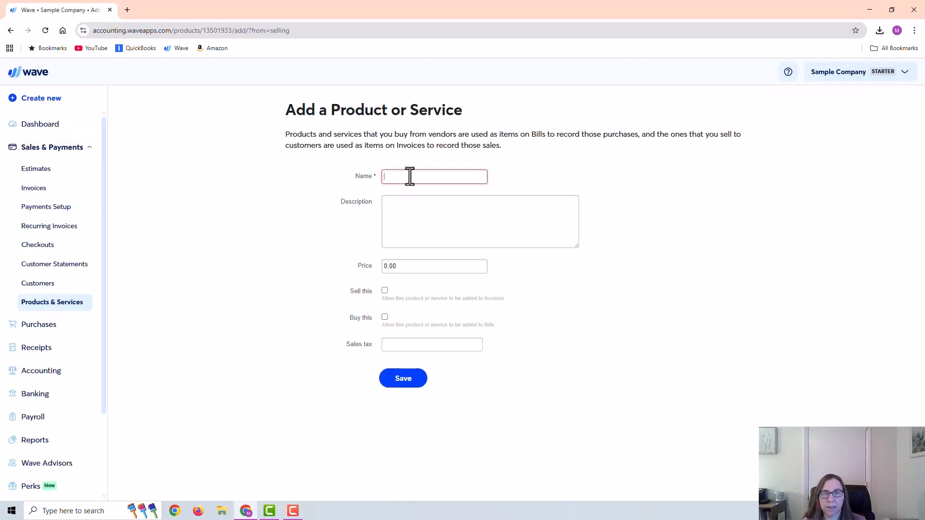
click(409, 218)
click(409, 266)
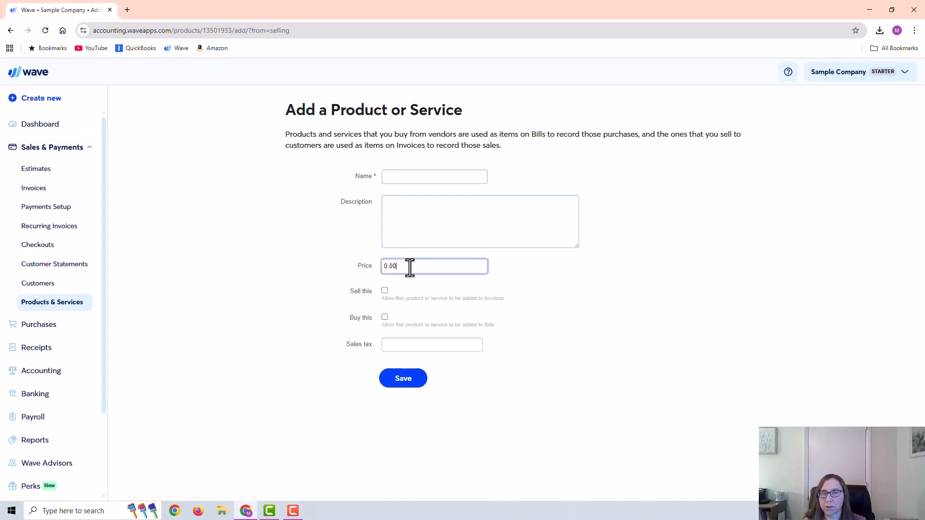
- Try the Sell this and Buy this options on the new item and view the income account choices
click(385, 291)
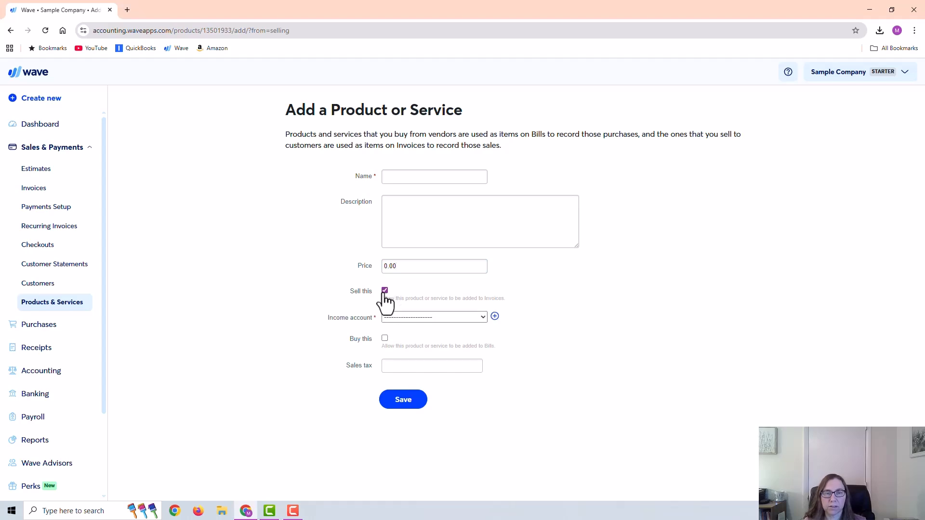
click(384, 291)
click(385, 318)
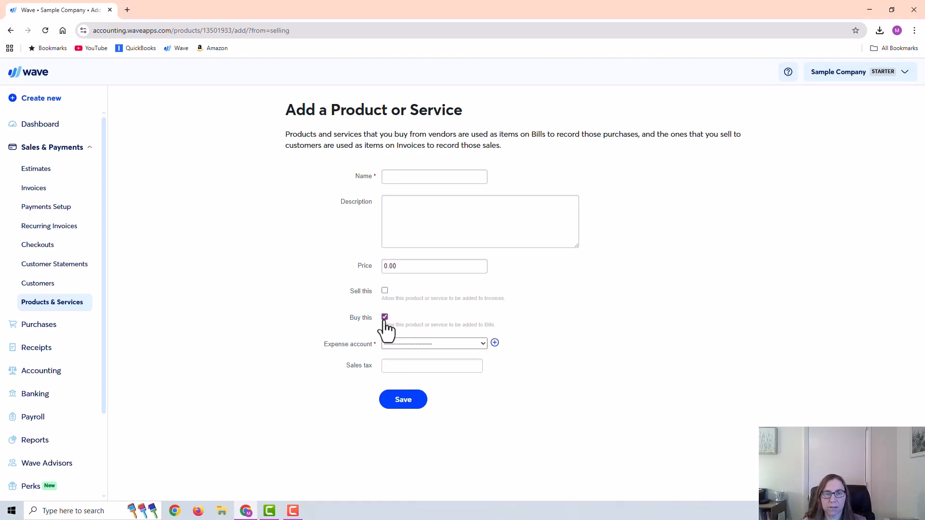
click(384, 291)
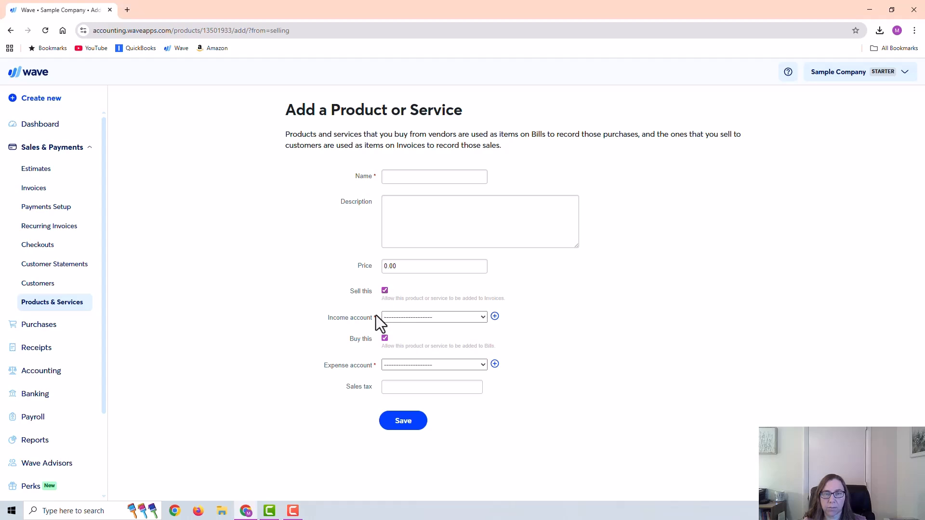
click(409, 317)
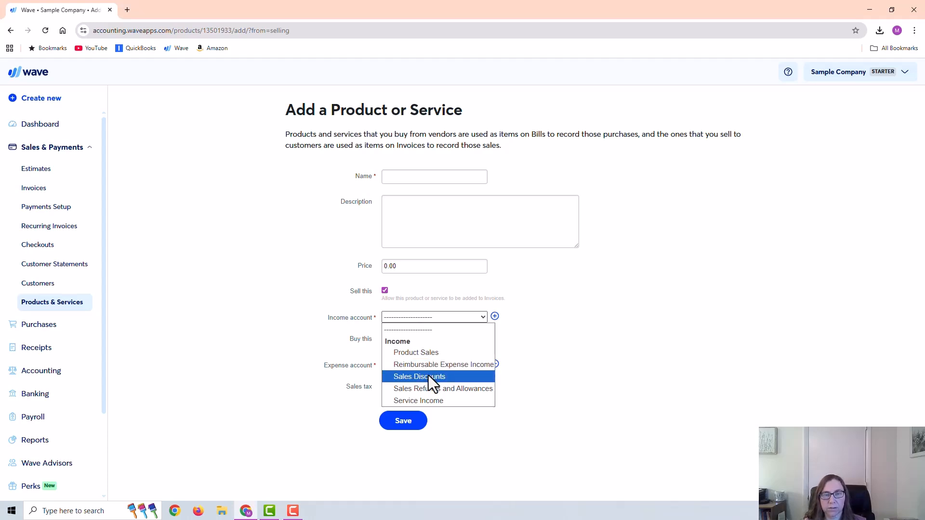
- View the income accounts in the chart of accounts and preview the form for adding an income account, leaving it unsaved
click(57, 380)
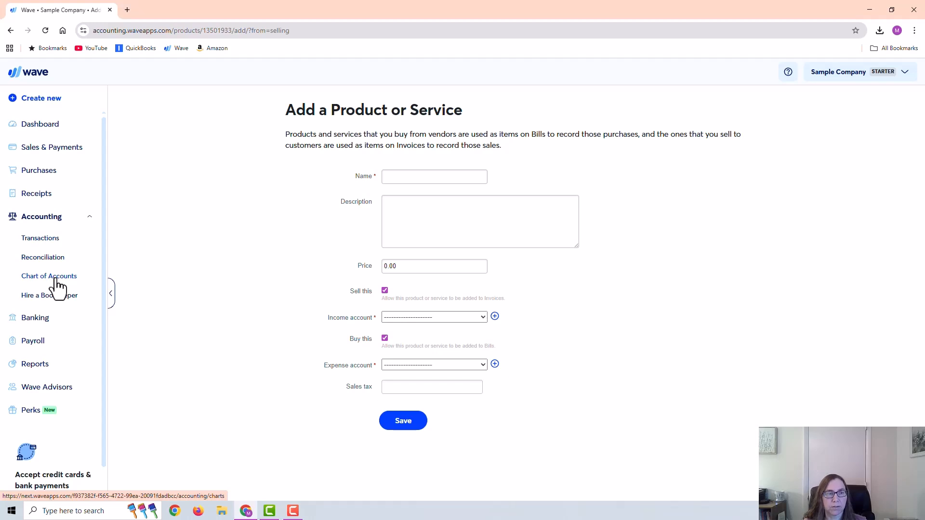
click(55, 281)
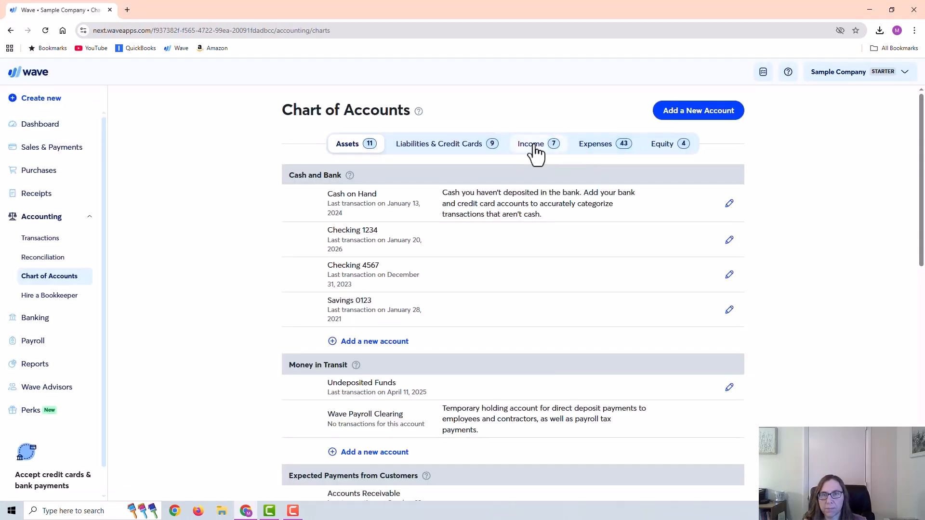
click(533, 146)
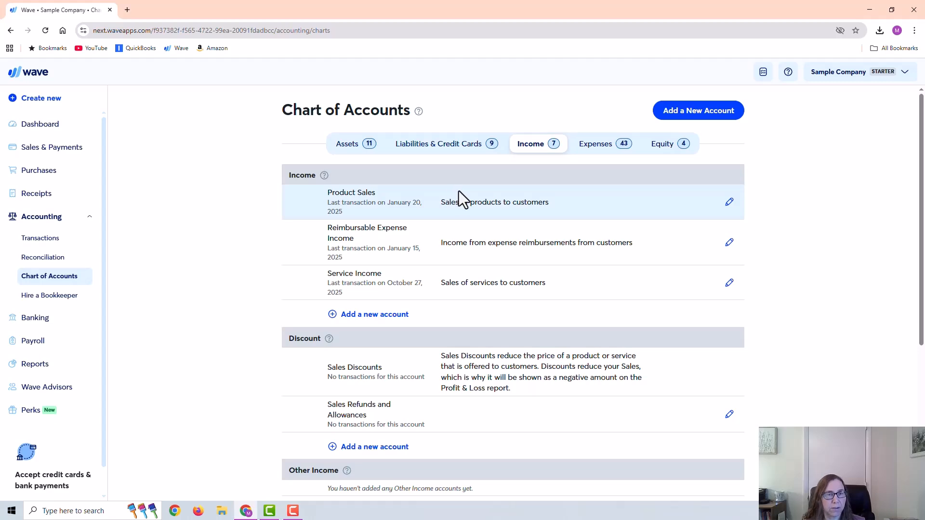
click(385, 318)
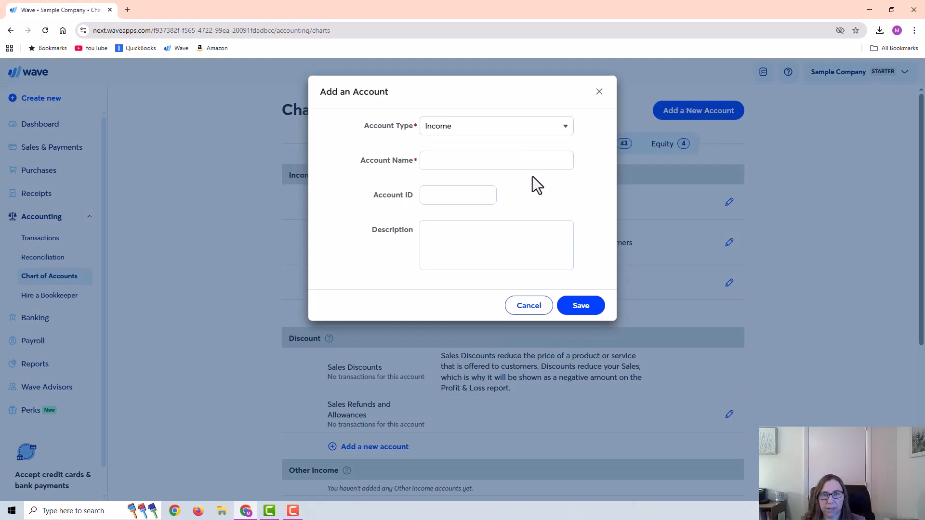
click(529, 308)
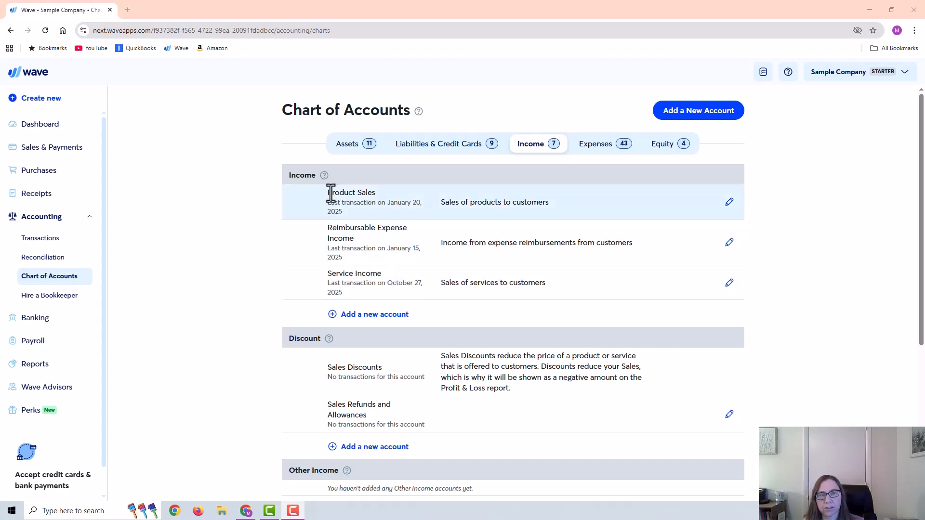
- Examine the Product Sales, Service Income and Reimbursable Expense Income accounts in the chart of accounts
drag(330, 193, 380, 197)
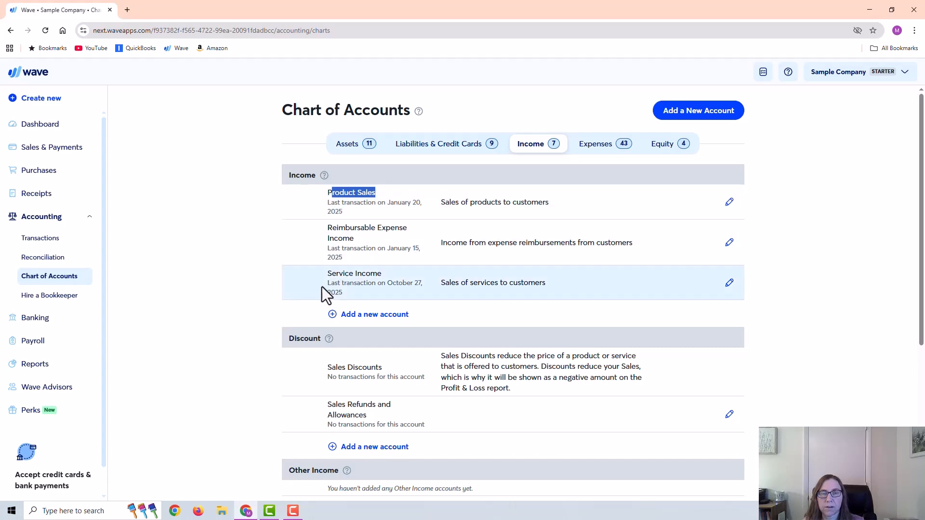
drag(326, 273, 384, 284)
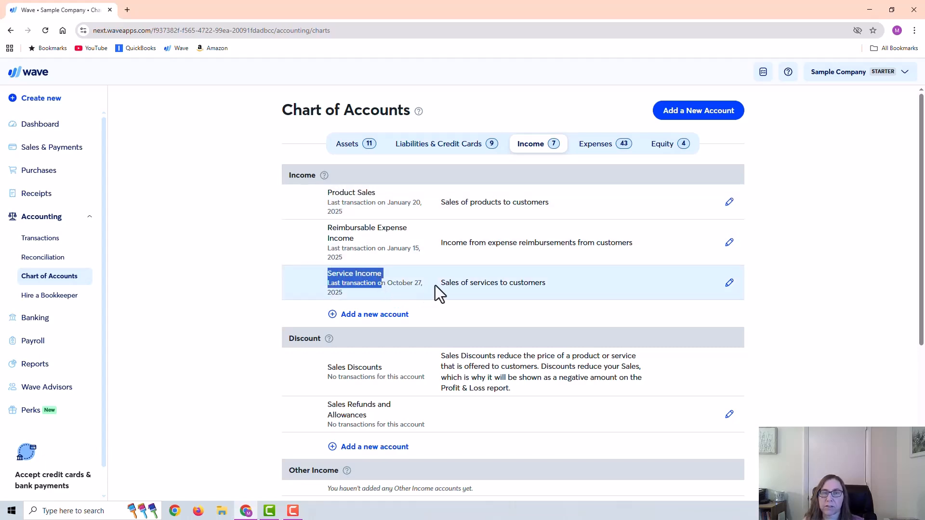
drag(327, 228, 360, 236)
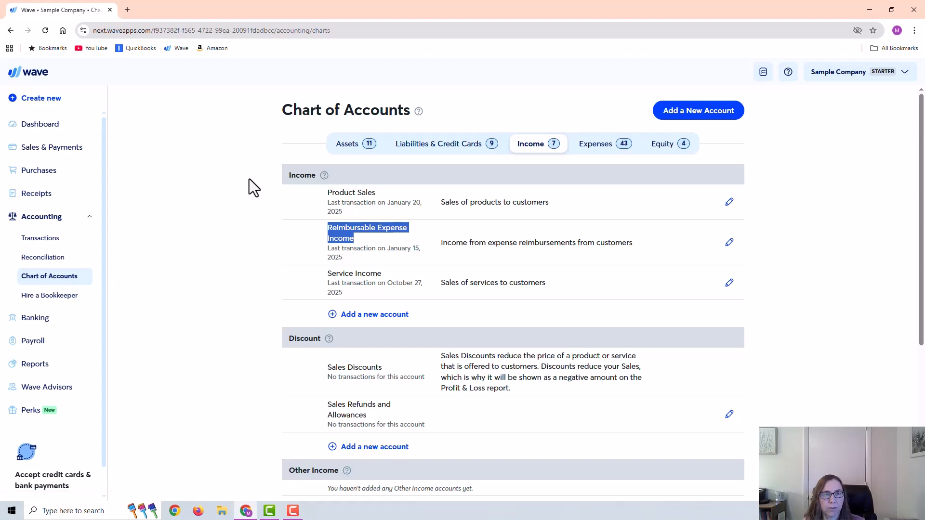
- Open the $75 Hourly Fee item from the sales products and services for editing and review its name
click(43, 148)
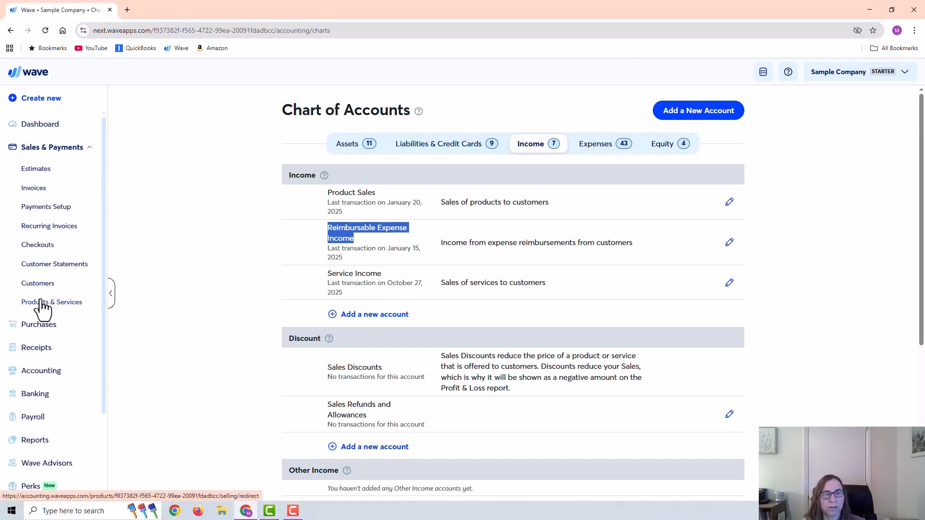
click(42, 302)
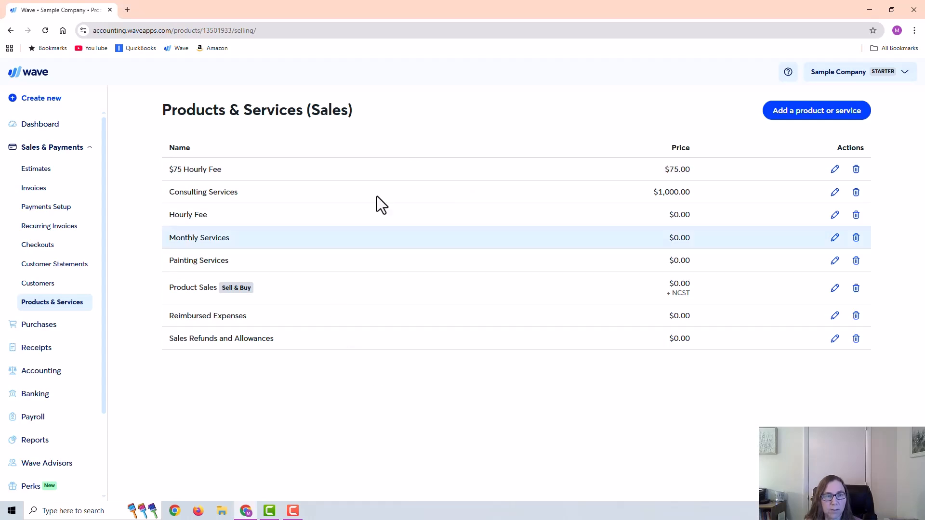
click(834, 170)
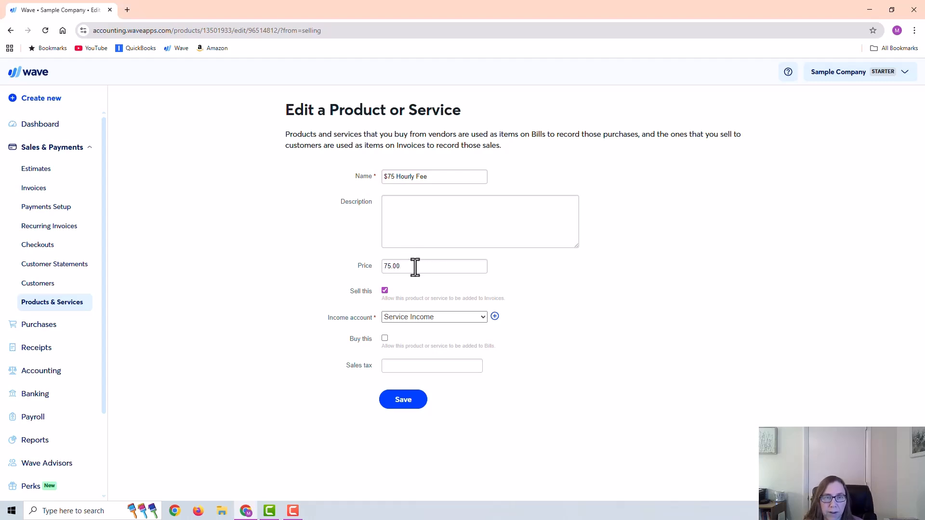
drag(451, 177, 363, 175)
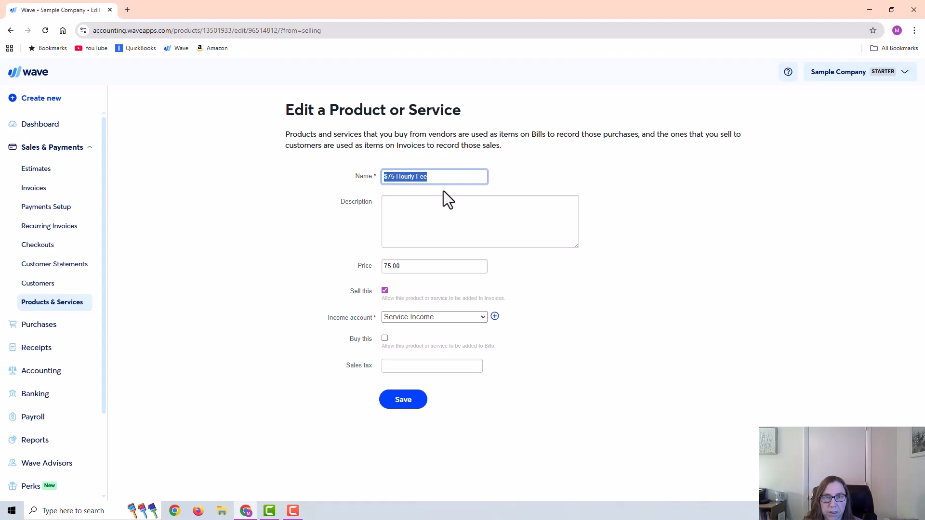
click(442, 178)
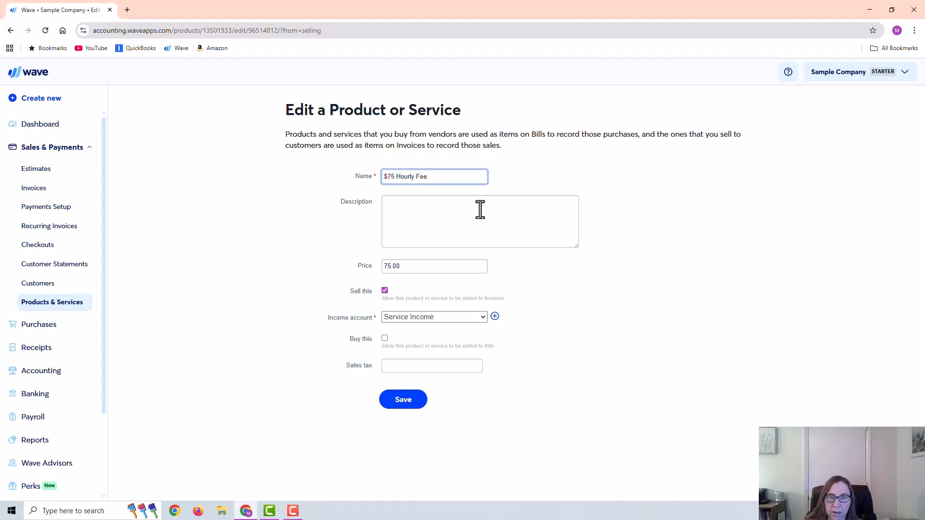
- Check the Buy this option and the available sales taxes for the $75 Hourly Fee item, leaving both unselected
key(Tab)
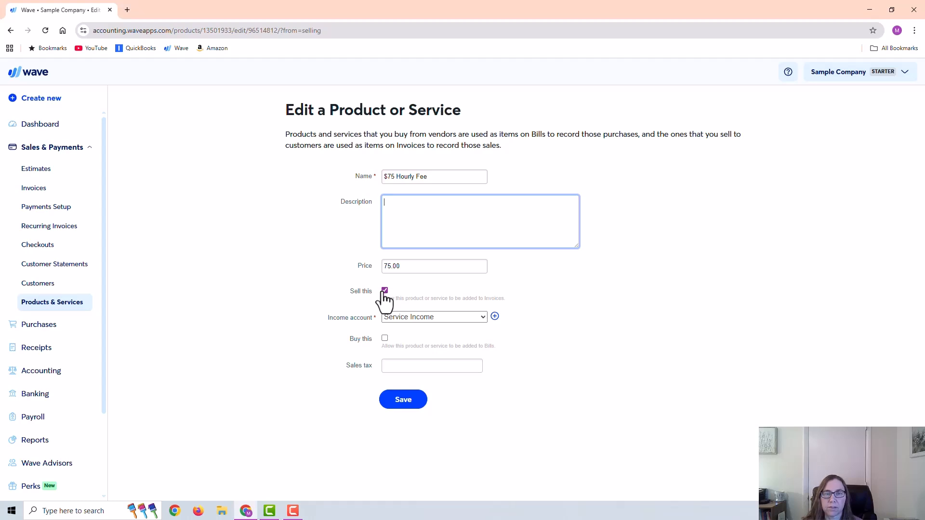
click(385, 338)
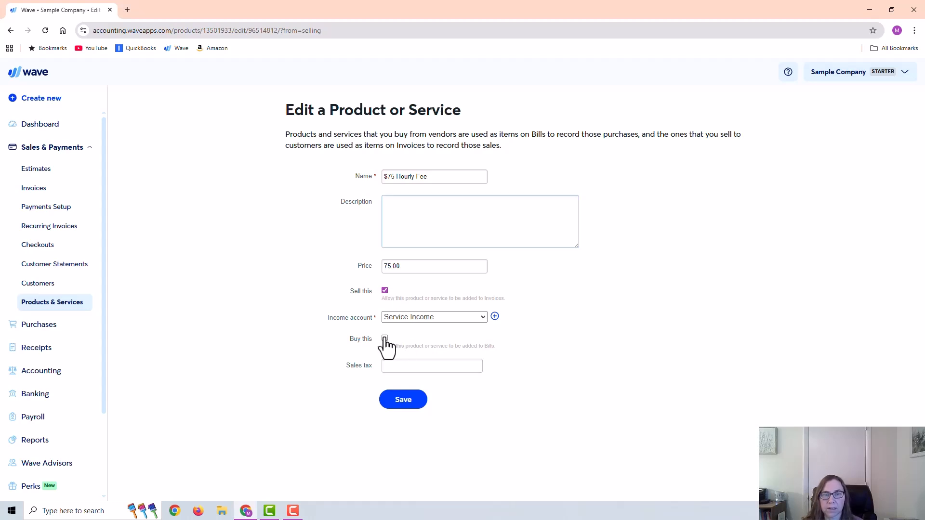
click(385, 339)
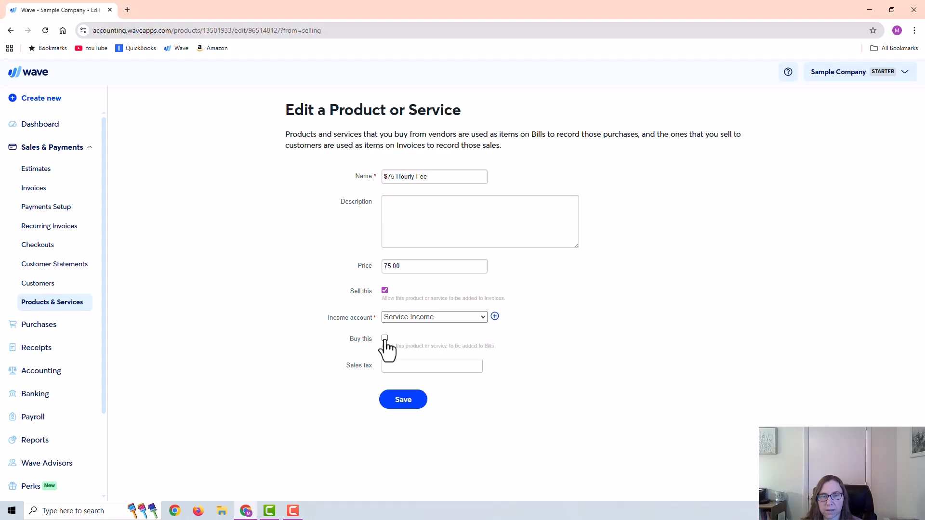
click(409, 367)
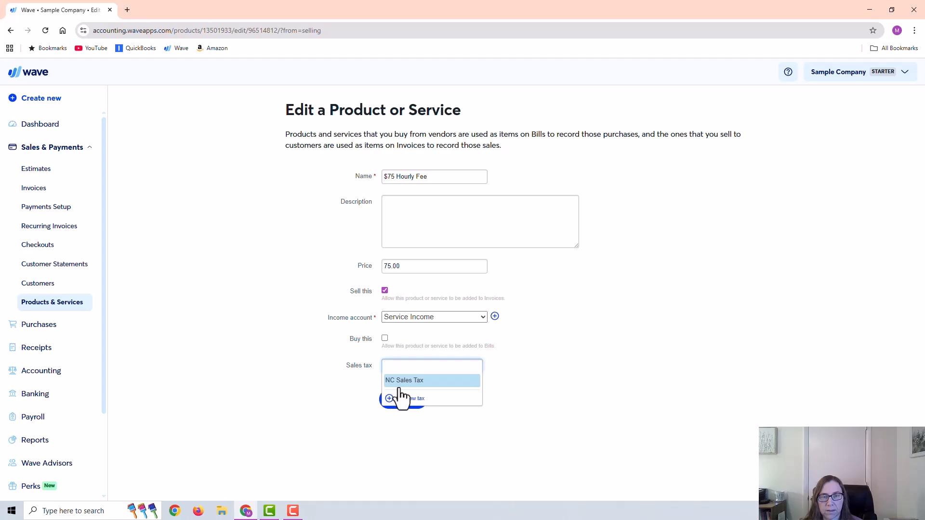
click(638, 331)
- Try a price of 0 for the $75 Hourly Fee item, and set the price to 75
click(430, 201)
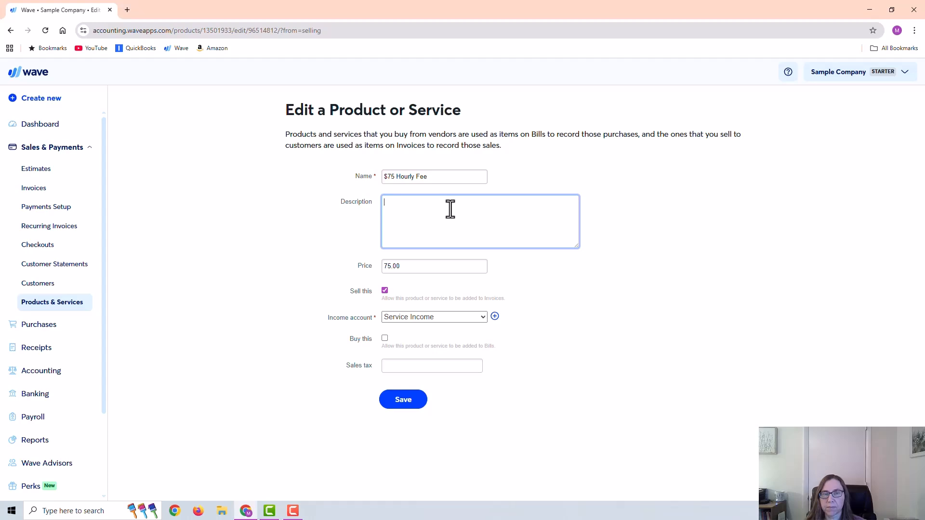
key(Tab)
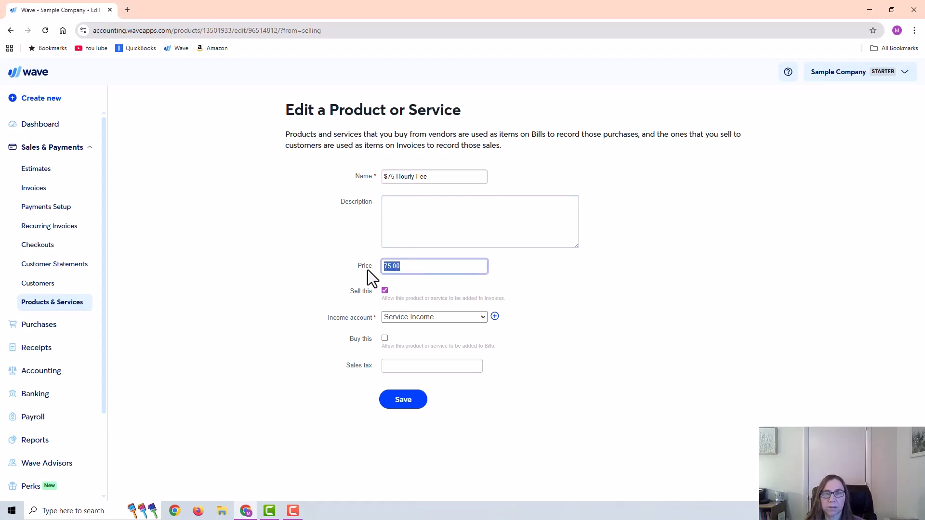
text(0)
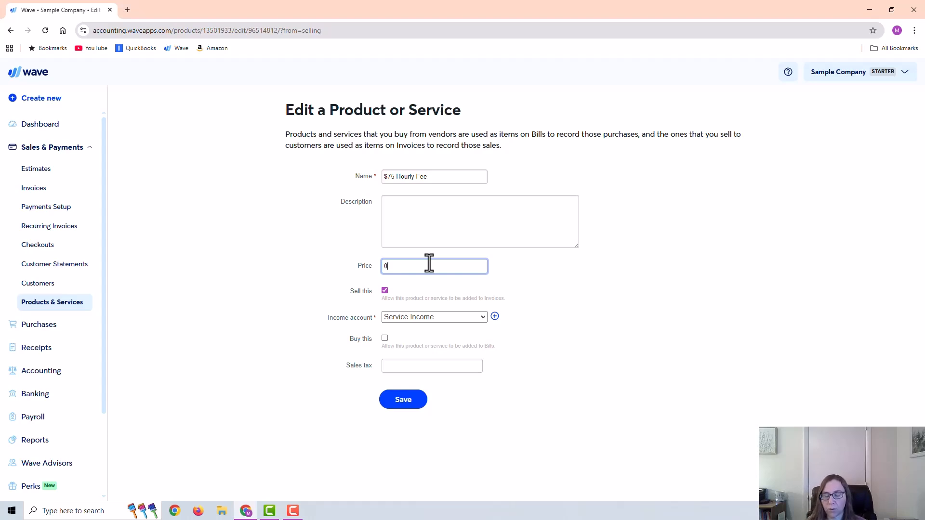
text(75)
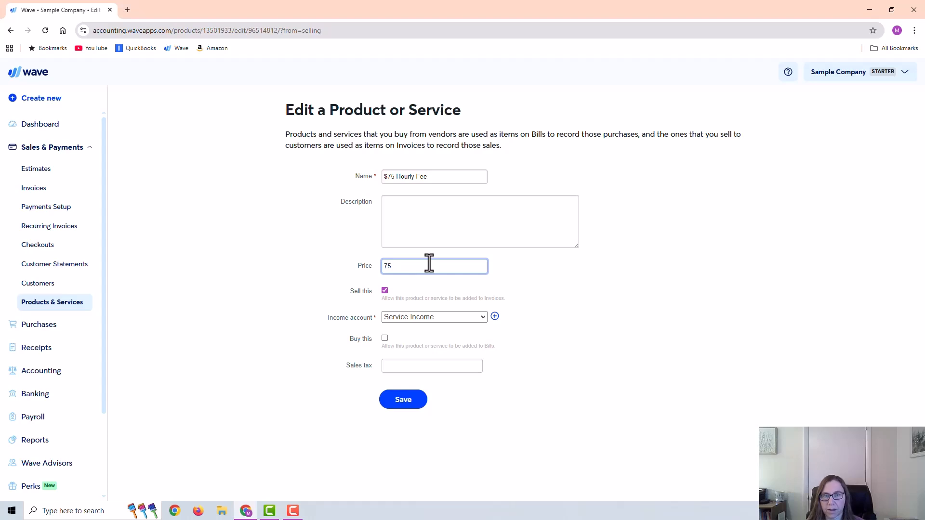
- Start a new invoice, add an existing customer to bill, and check its editable invoice number
click(34, 190)
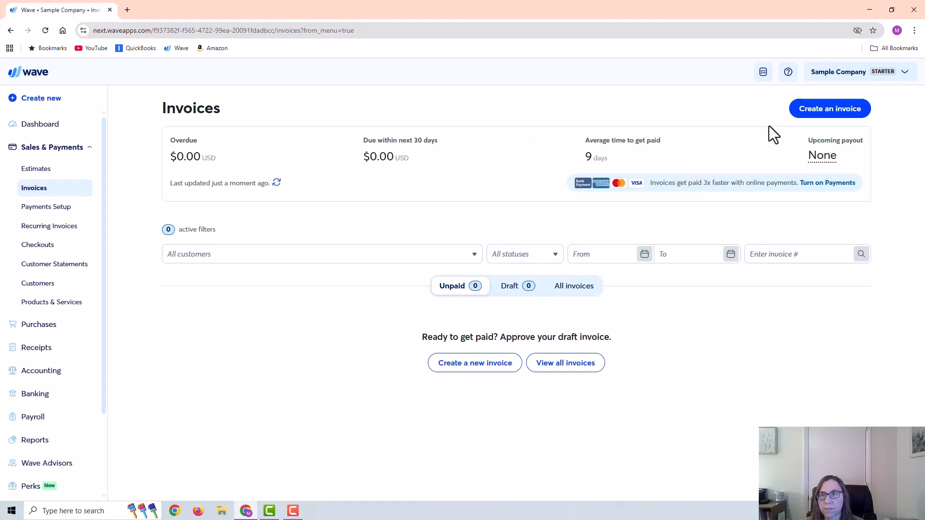
click(829, 111)
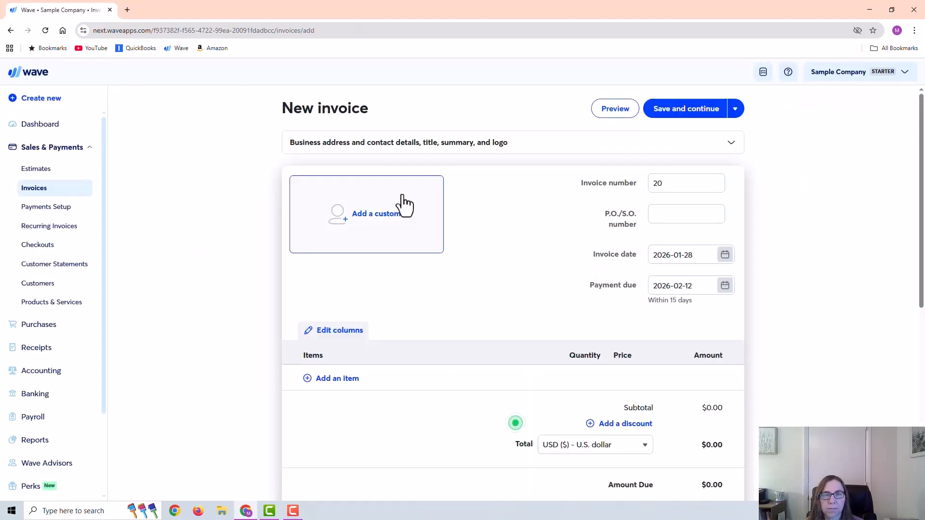
click(404, 205)
click(319, 210)
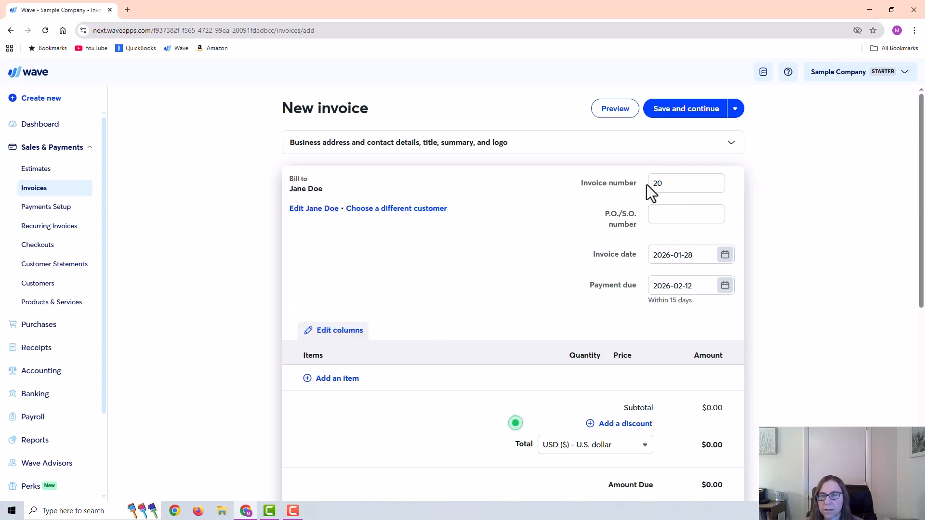
double_click(666, 183)
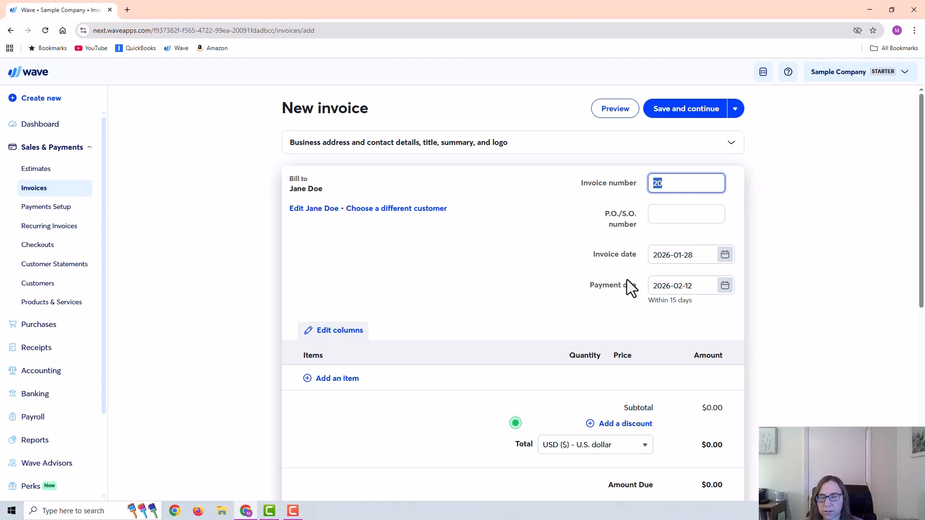
- Add the $75 Hourly Fee item to the invoice and set its quantity to 6
click(338, 383)
click(397, 310)
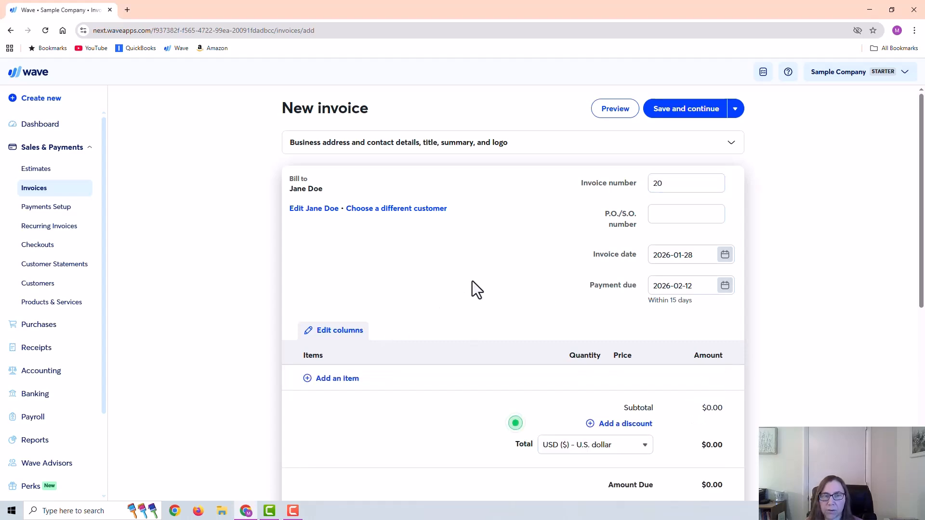
scroll(472, 281, down, 2)
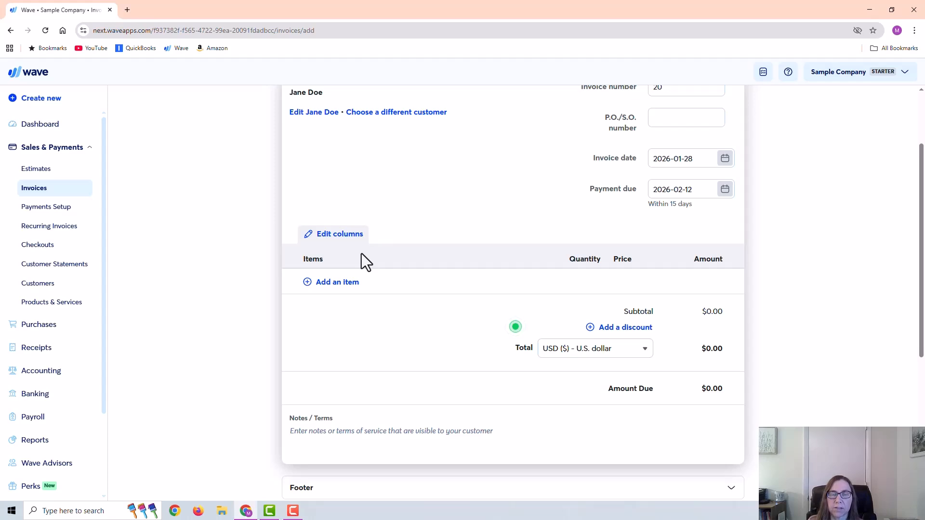
click(331, 285)
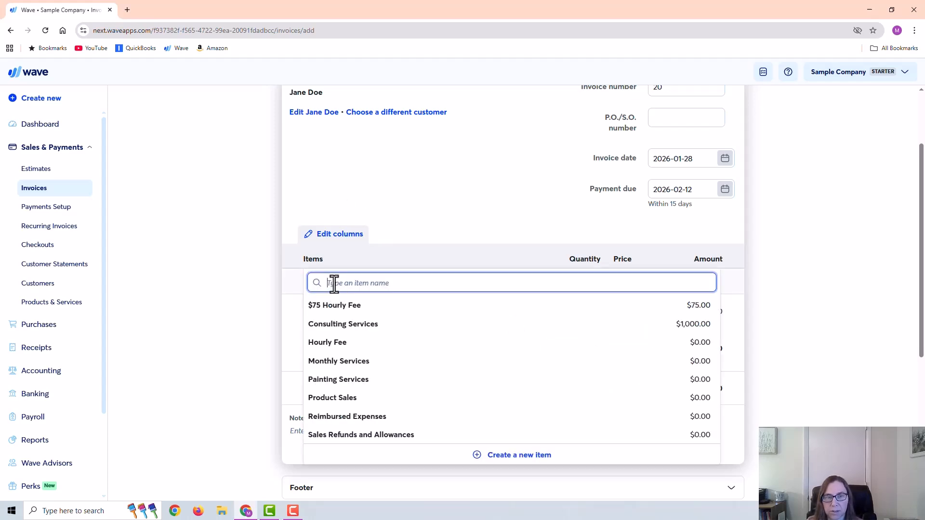
click(337, 313)
click(636, 286)
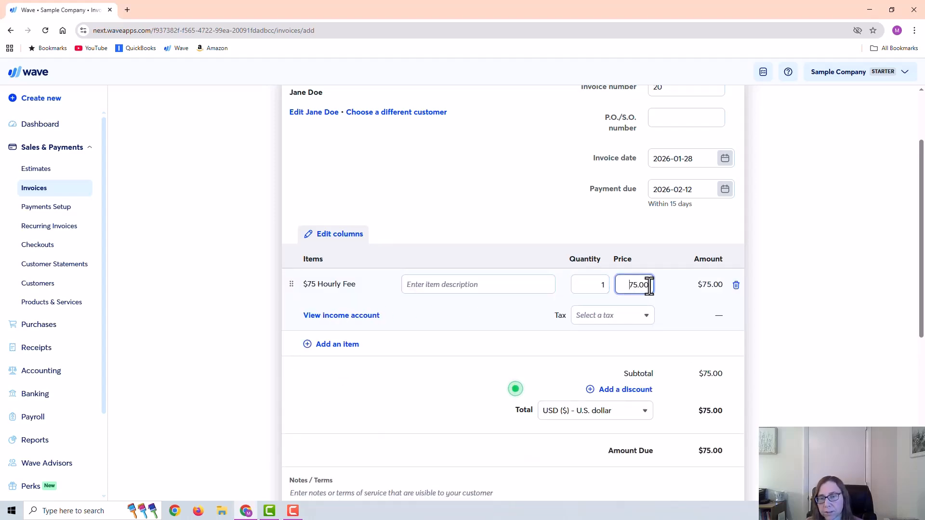
double_click(608, 290)
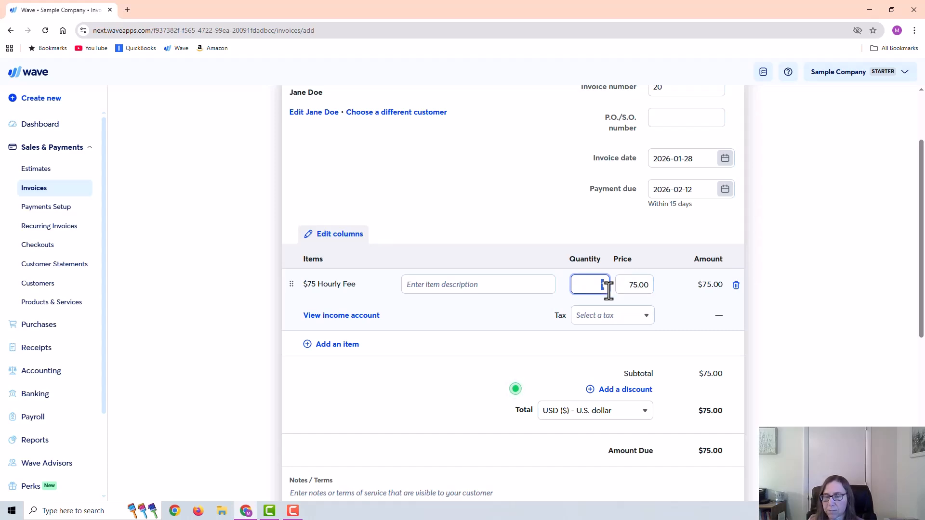
text(6)
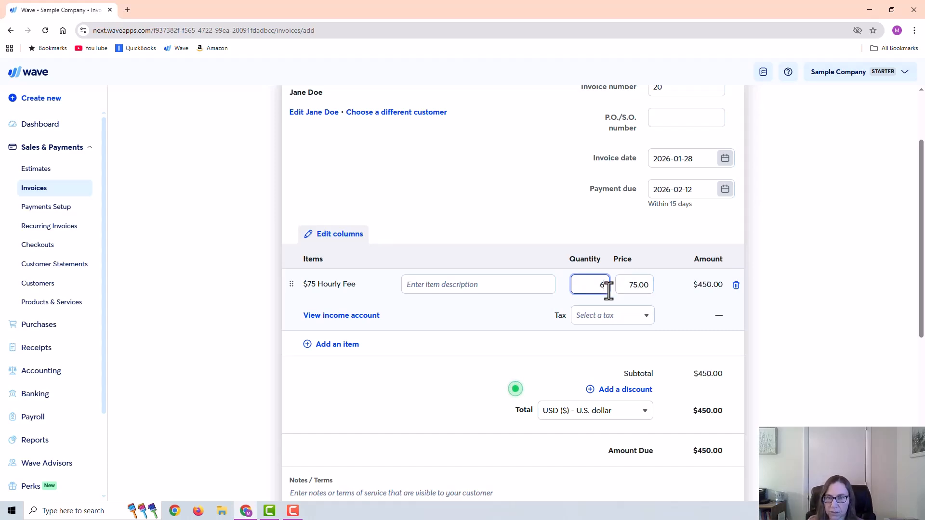
key(Tab)
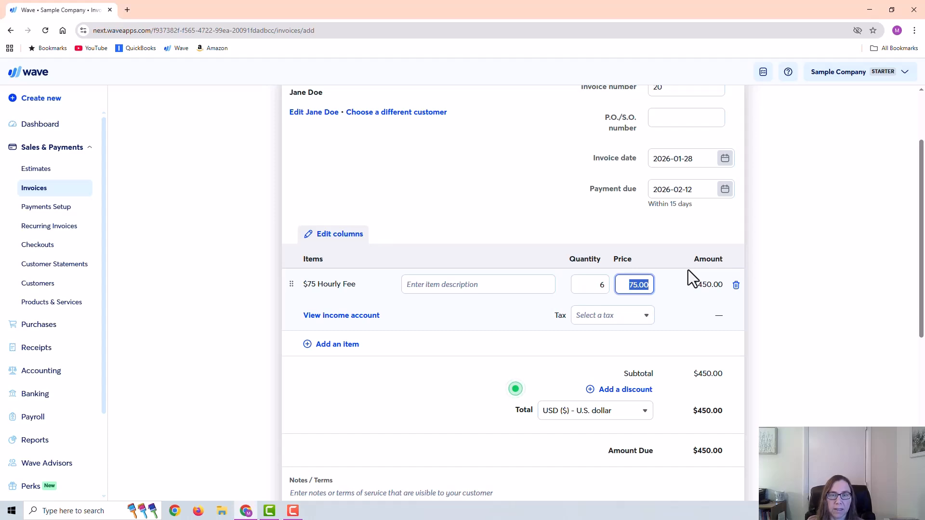
- Check the available taxes and the linked income account for the $75 Hourly Fee line, leaving the tax unselected
click(603, 317)
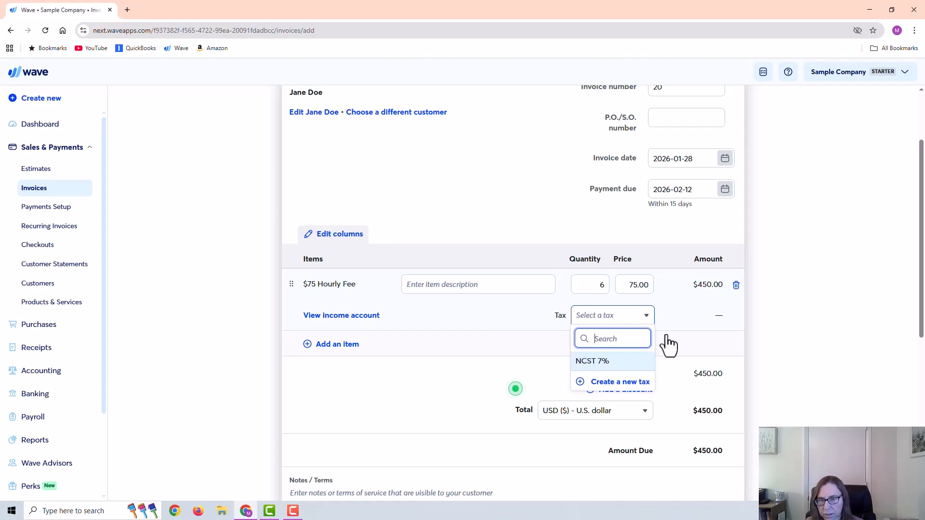
click(495, 277)
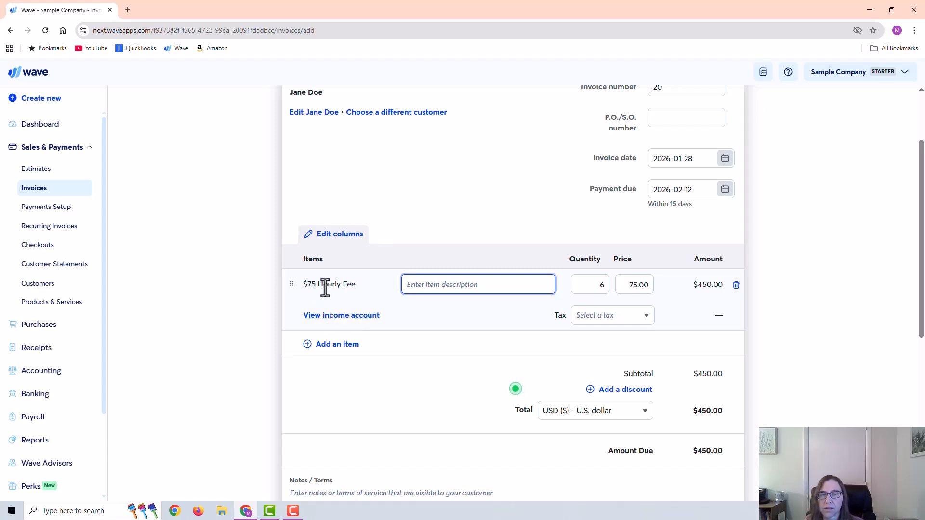
click(337, 316)
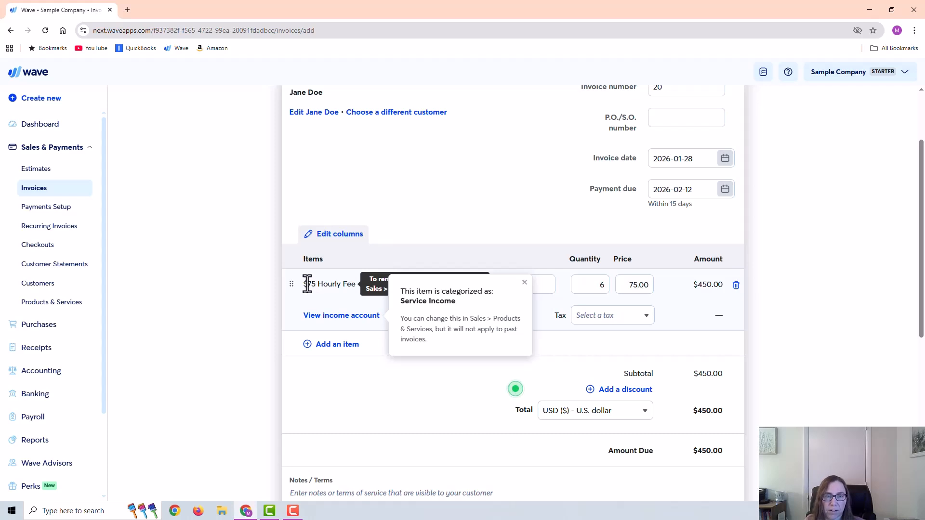
click(524, 282)
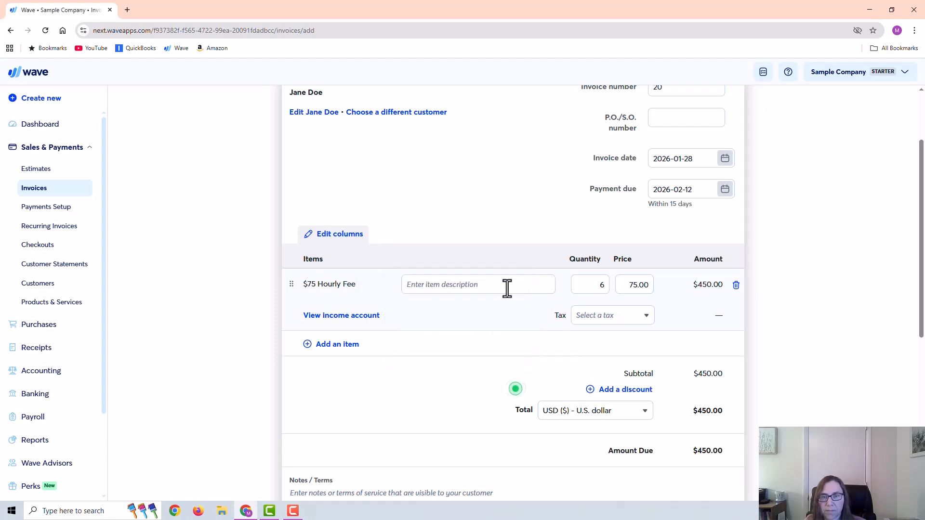
- Describe the $75 Hourly Fee line on the invoice as "XYZ Project"
click(490, 281)
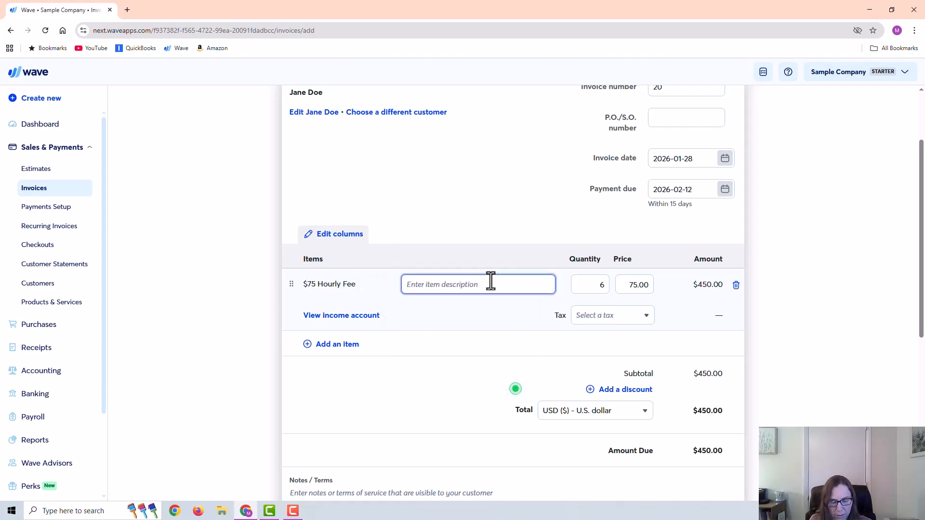
text(XYZ Project)
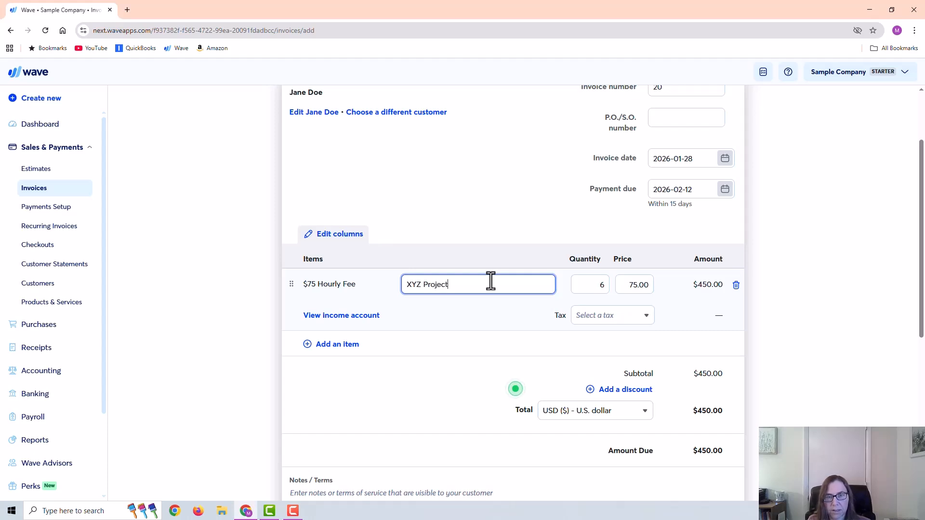
click(559, 339)
- Save the invoice and approve its draft, and send it from the unpaid invoices list
scroll(559, 339, up, 1)
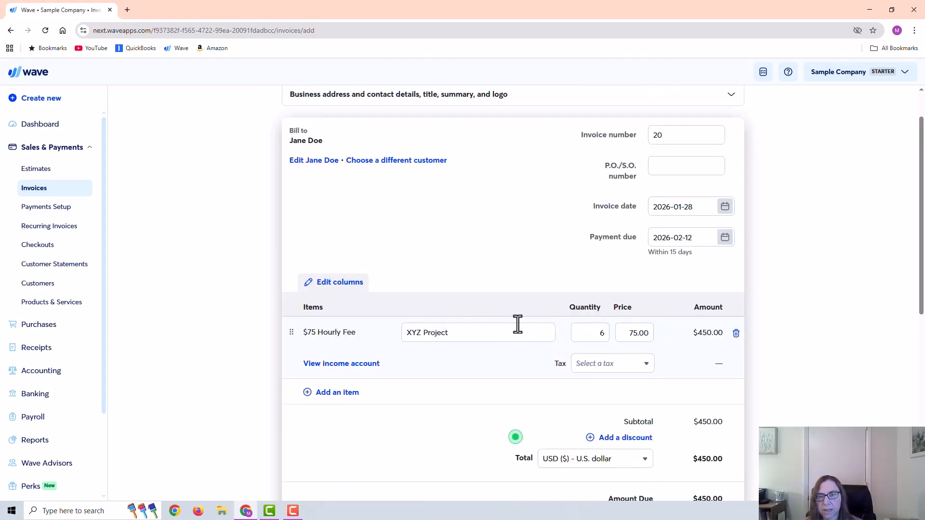
scroll(787, 338, down, 2)
scroll(755, 245, up, 3)
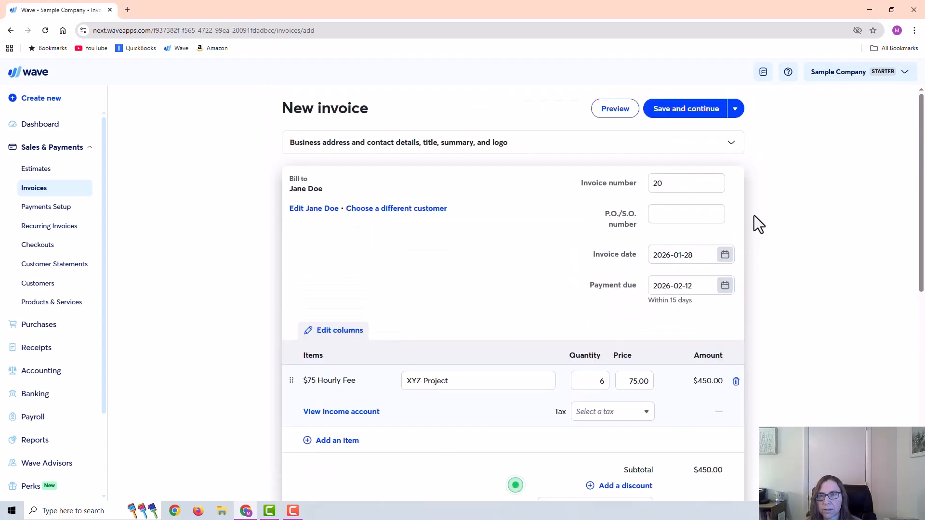
click(681, 99)
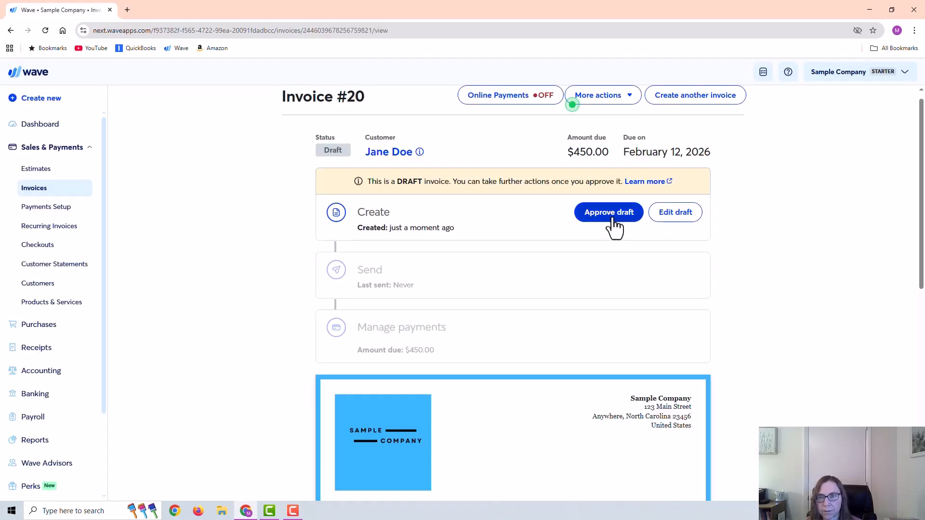
click(612, 215)
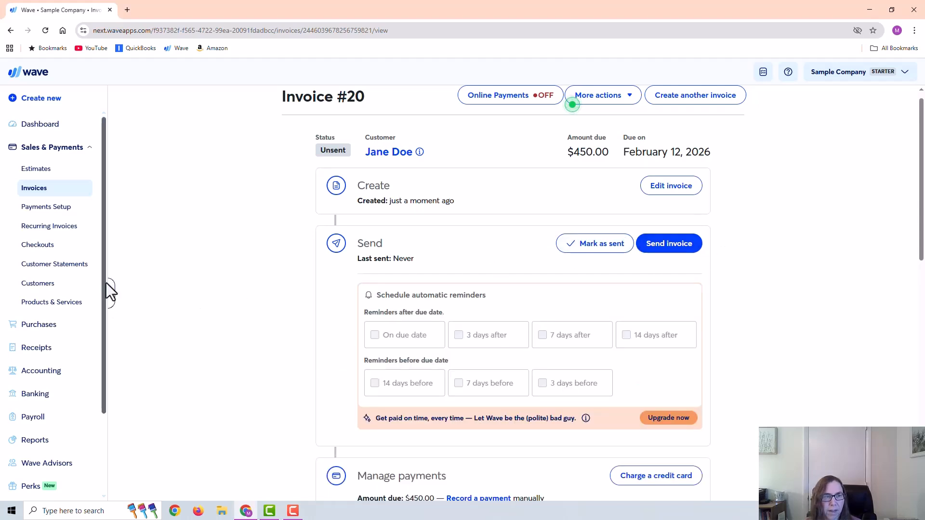
click(53, 190)
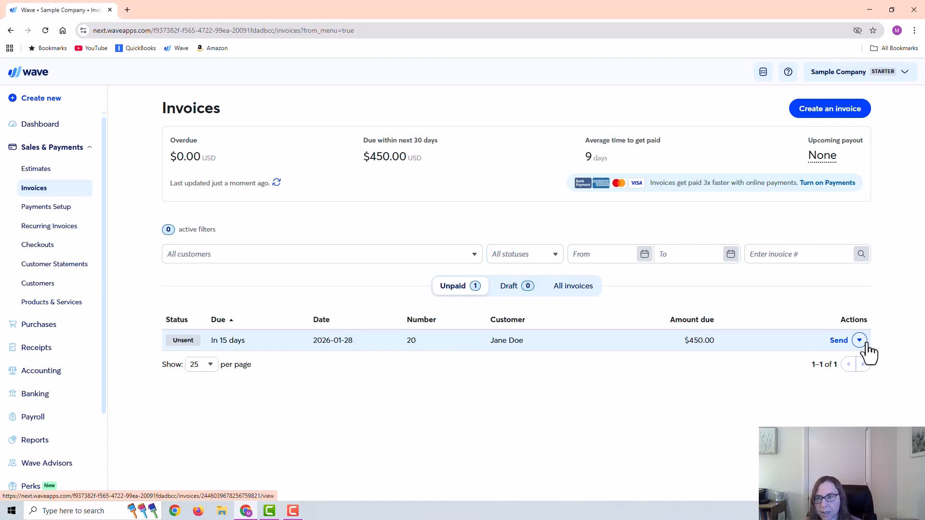
click(838, 340)
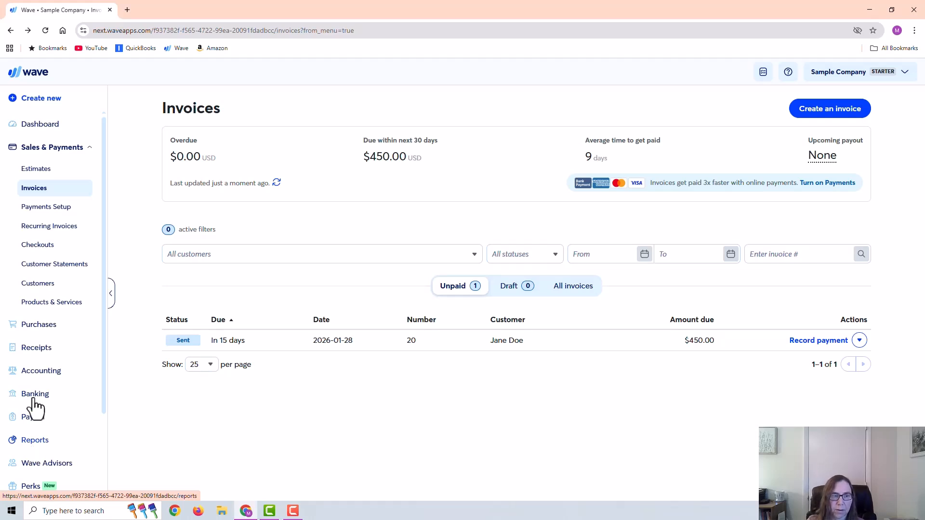
- Open the Profit & Loss report and examine the income accounts in its detailed view
click(47, 442)
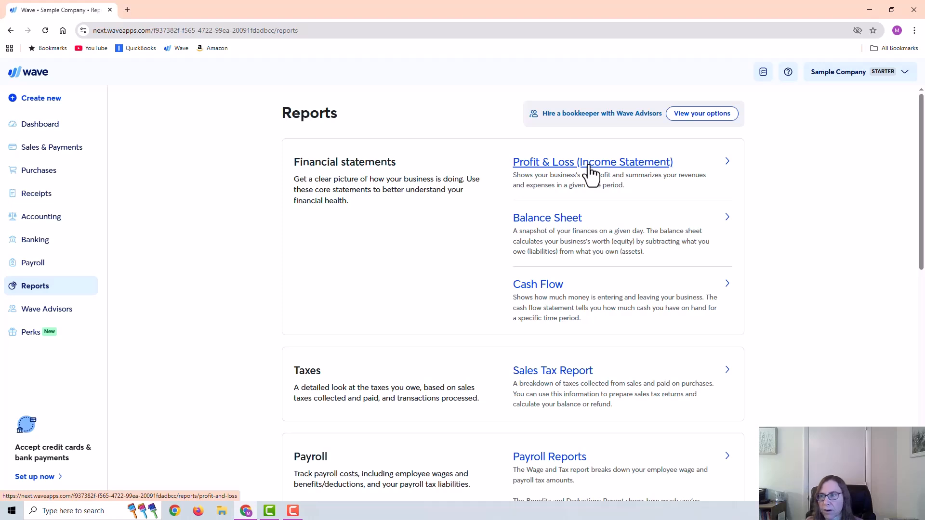
click(551, 164)
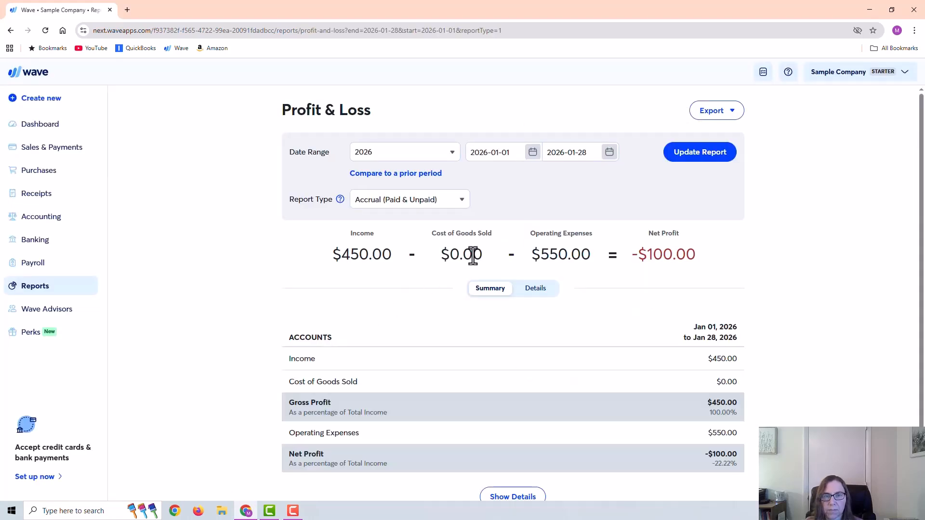
click(540, 295)
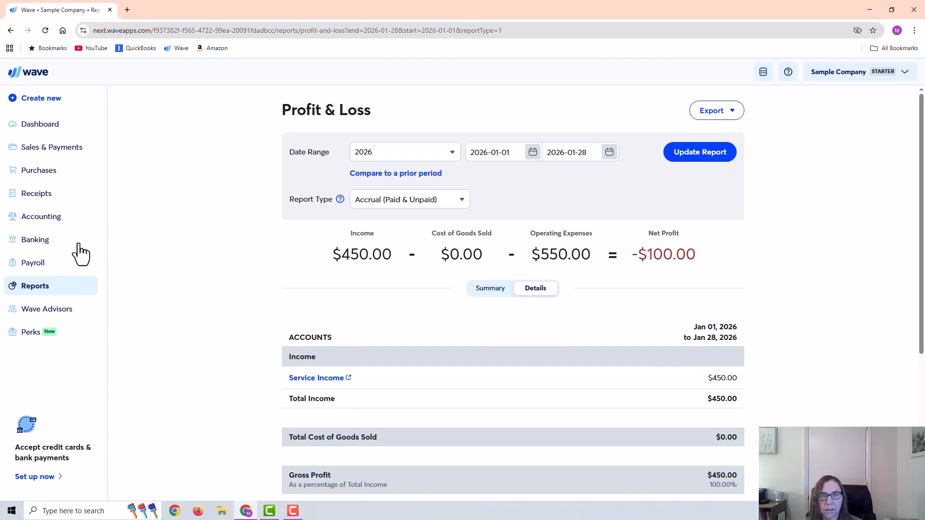
- Open the sent invoice for editing and review its $75 Hourly Fee line item
click(30, 149)
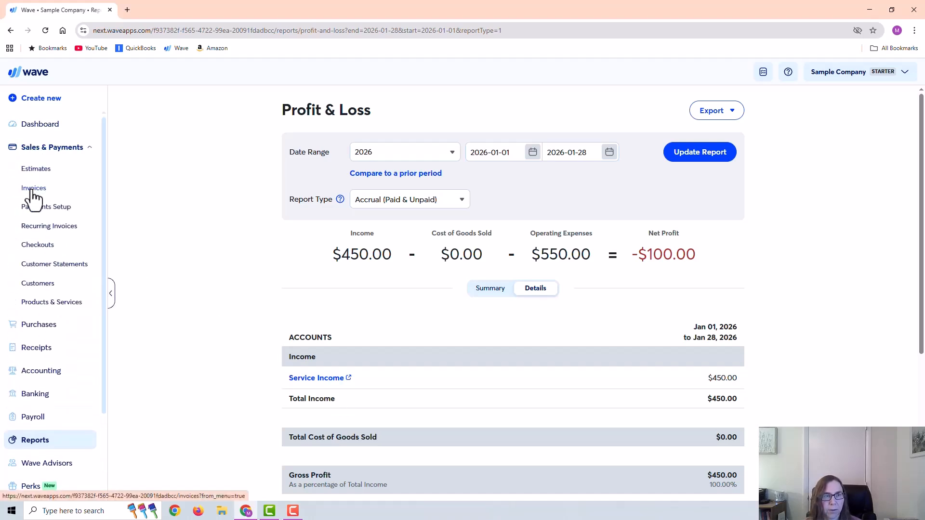
click(27, 190)
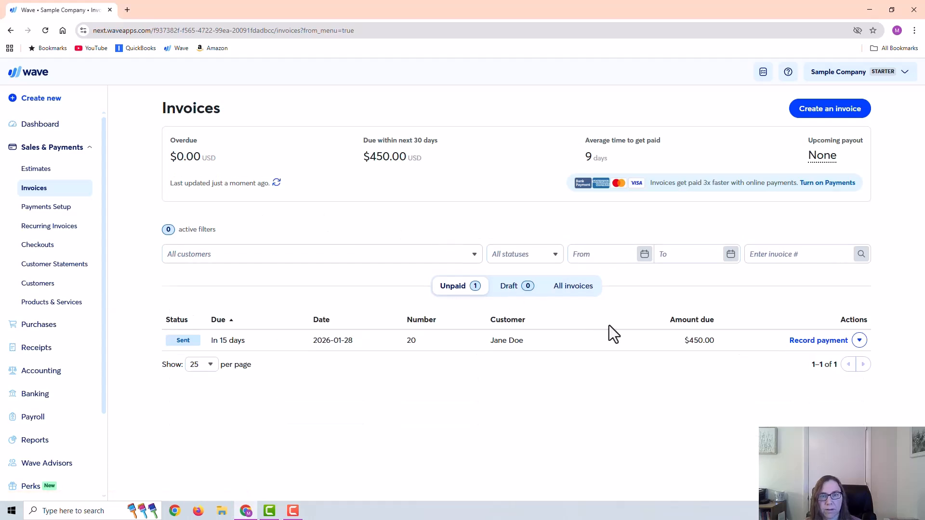
click(859, 341)
click(814, 194)
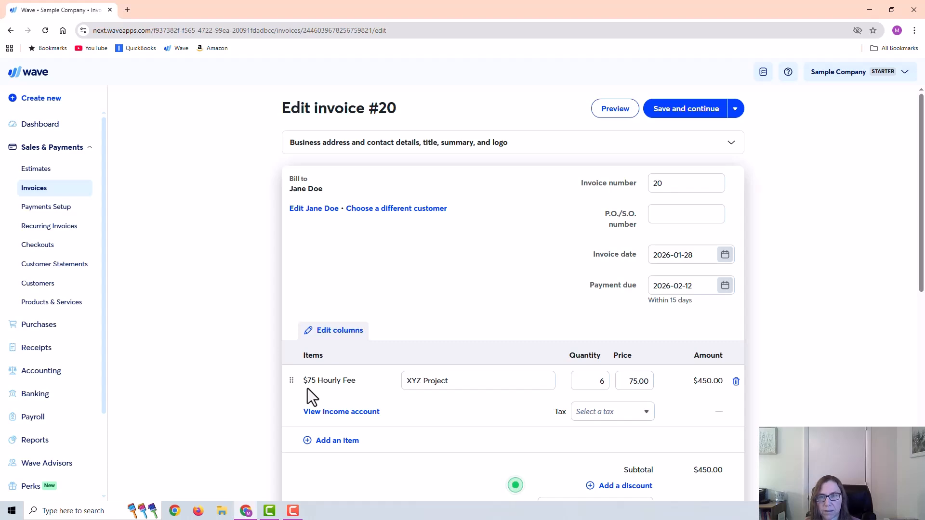
scroll(74, 314, down, 2)
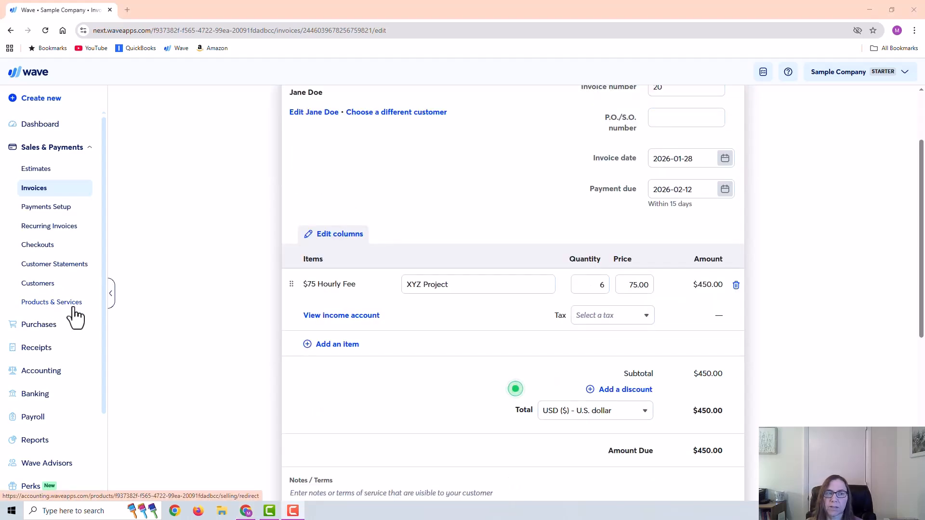
- Open the Monthly Services item for editing and check its Buy this option and expense accounts, leaving Buy this unselected
click(62, 303)
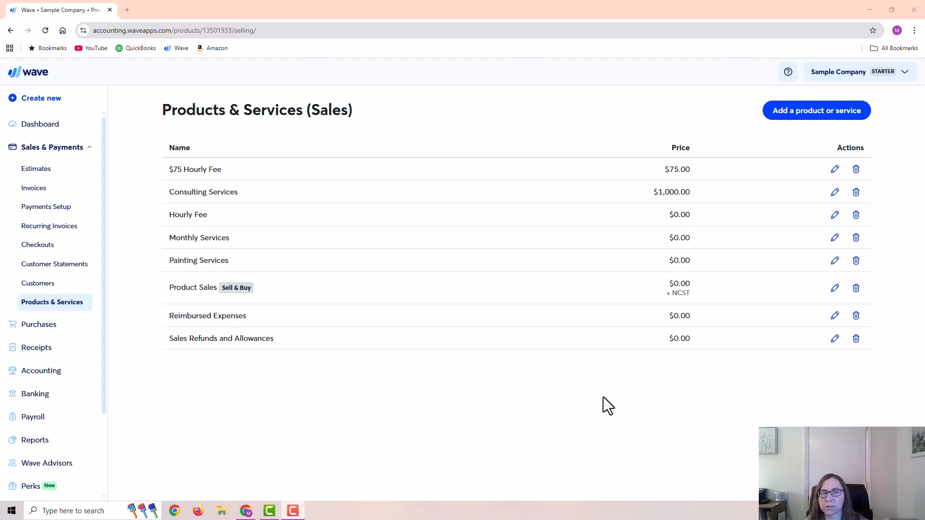
click(835, 239)
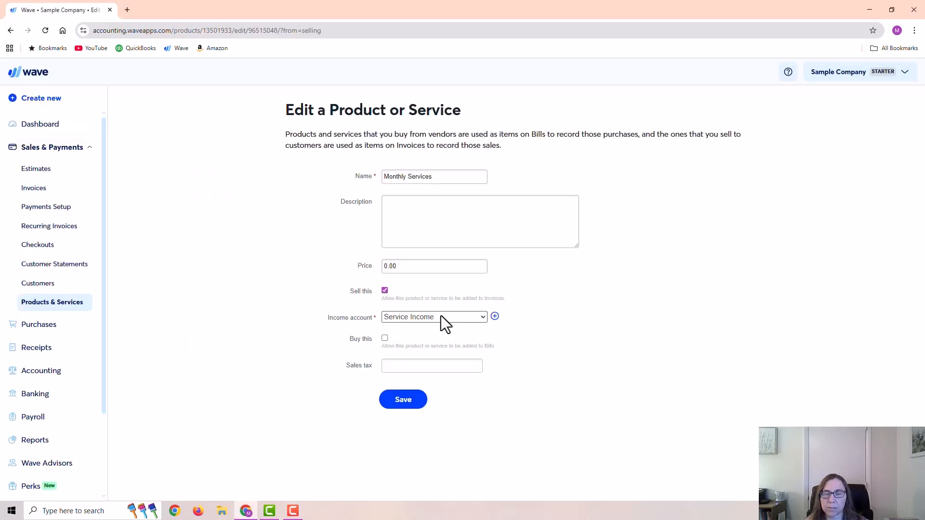
click(384, 337)
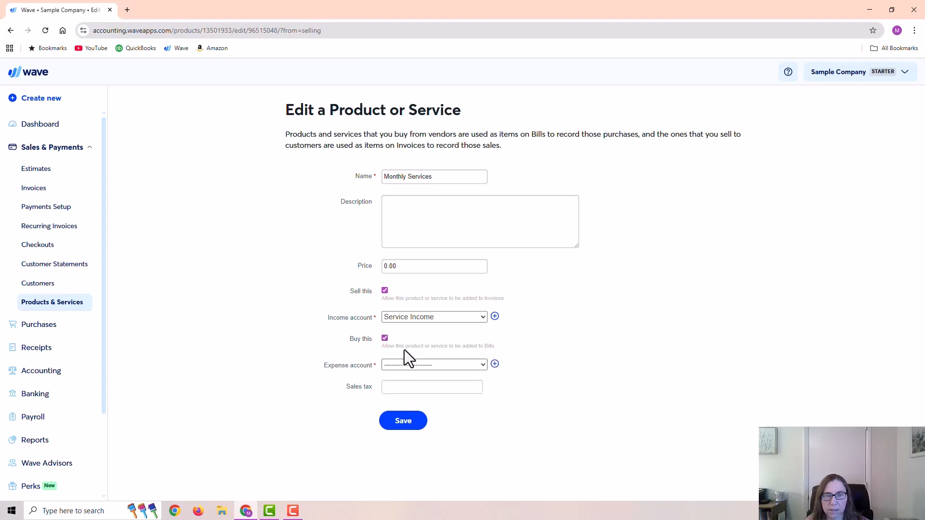
click(415, 363)
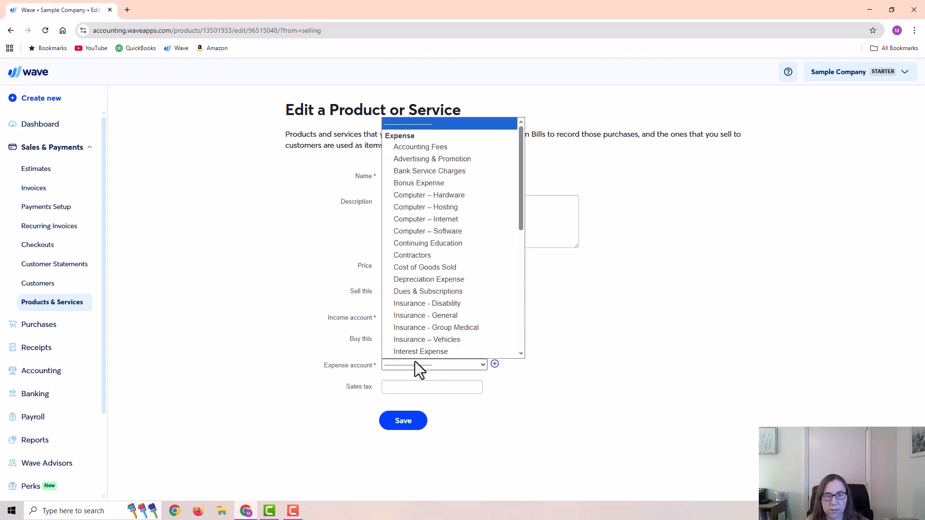
click(559, 348)
click(385, 337)
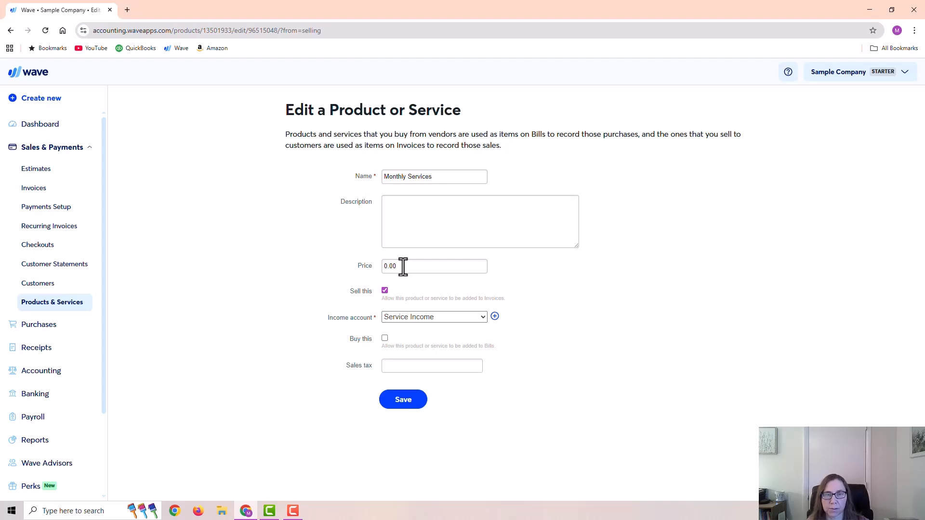
click(453, 207)
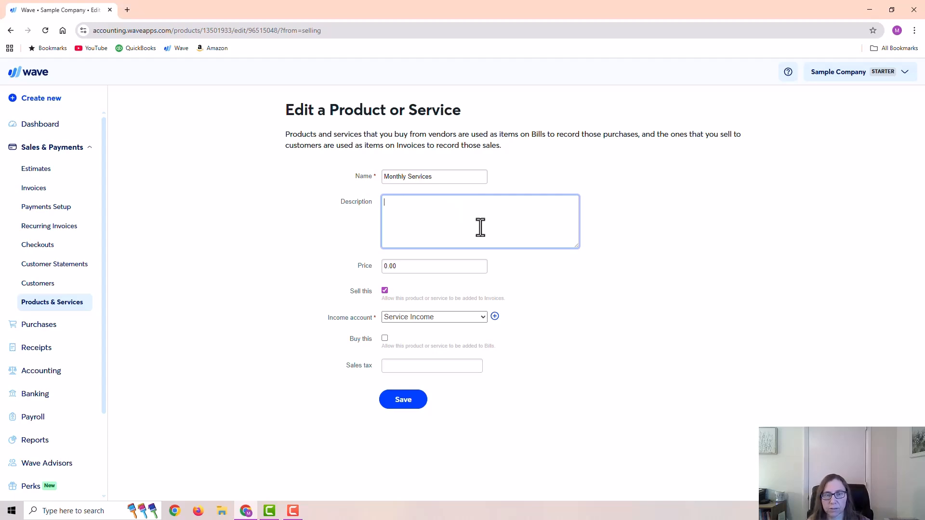
click(558, 309)
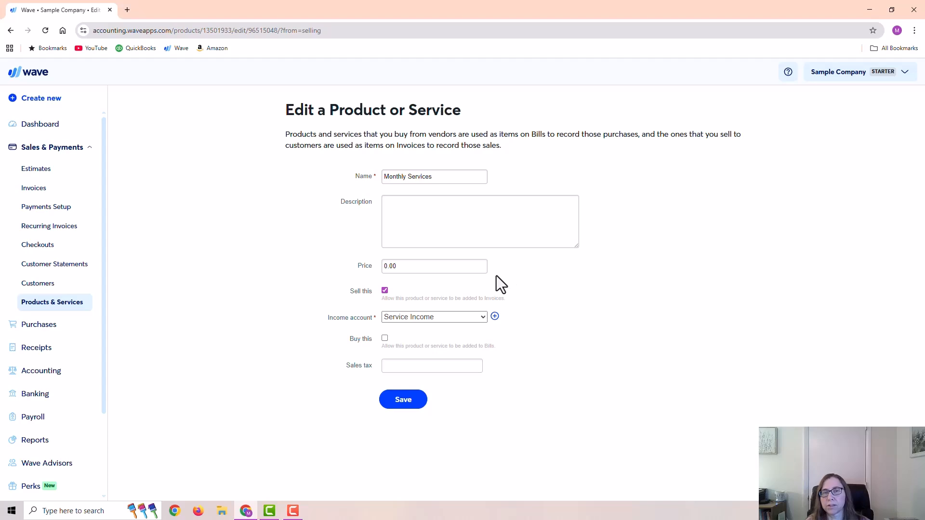
- Create a new invoice and bill it to the third customer in the customer list
click(34, 192)
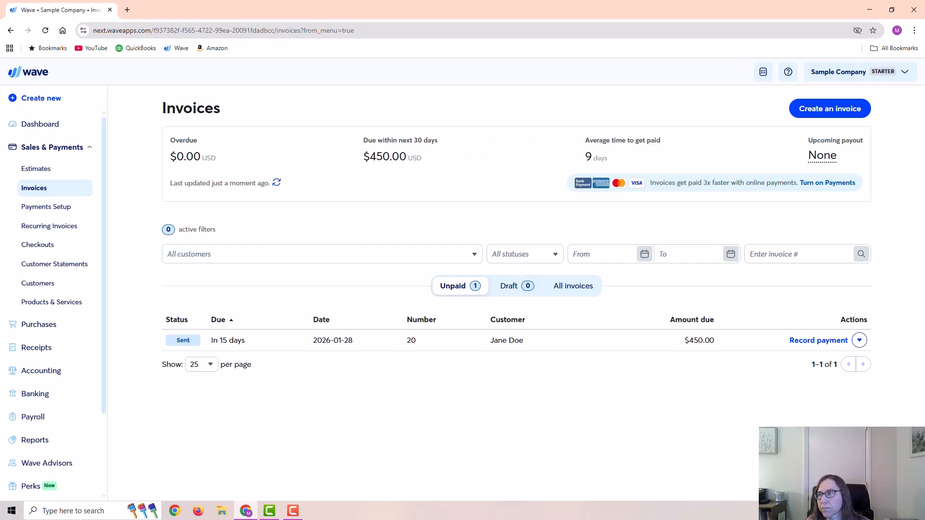
click(832, 110)
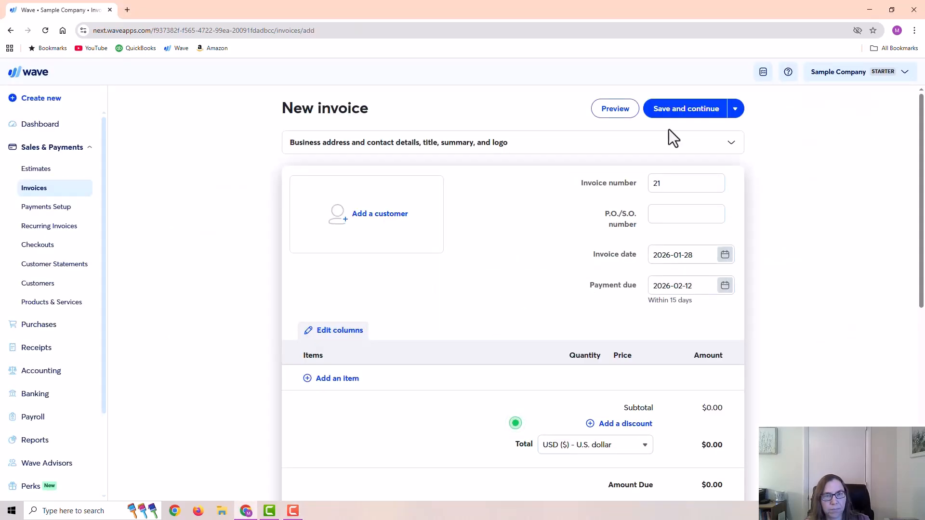
click(381, 212)
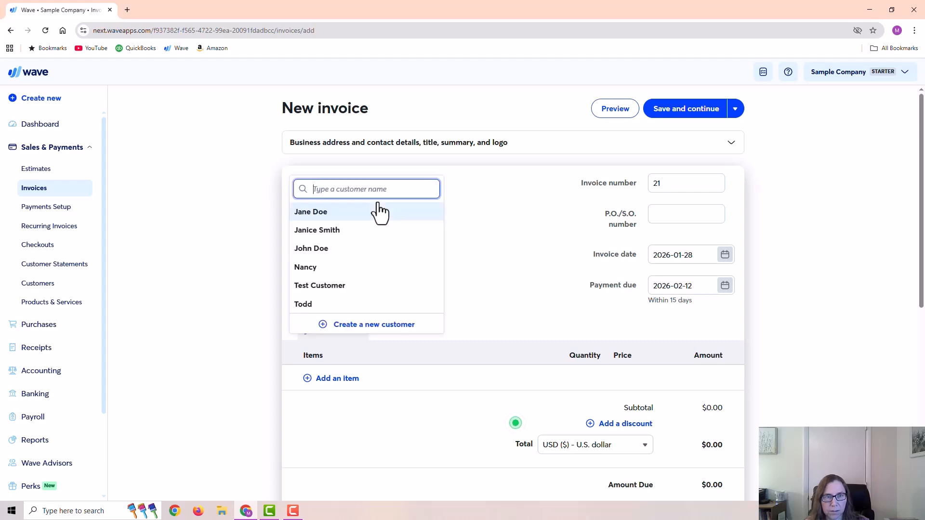
click(365, 255)
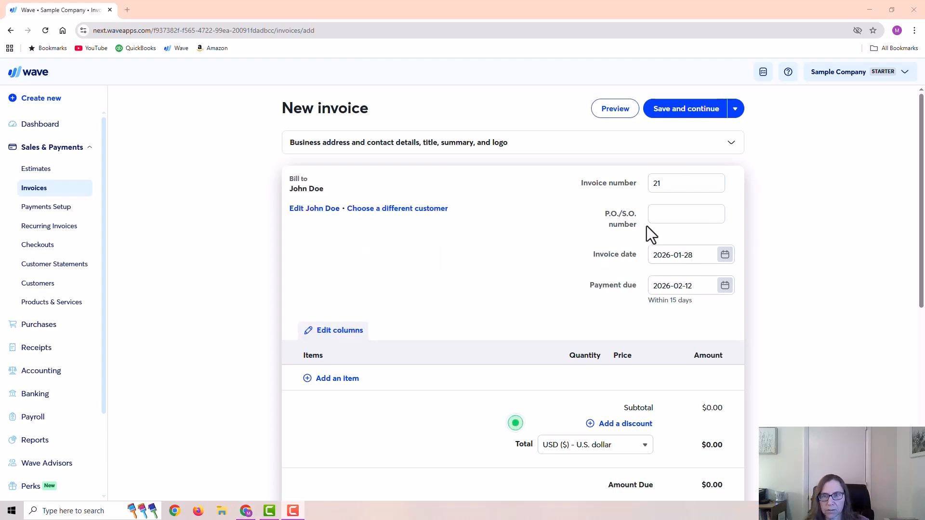
- Add the Monthly Services item to the invoice and set its price to 350
scroll(337, 318, down, 2)
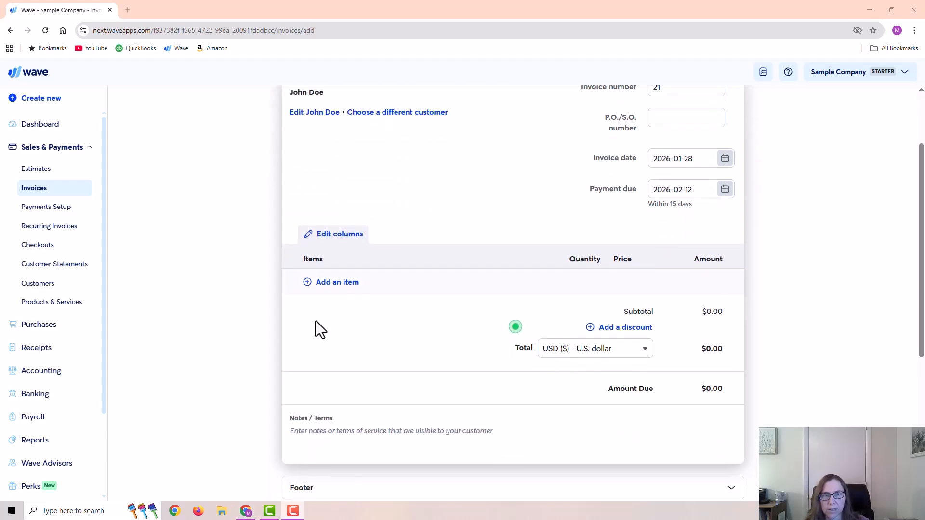
click(340, 284)
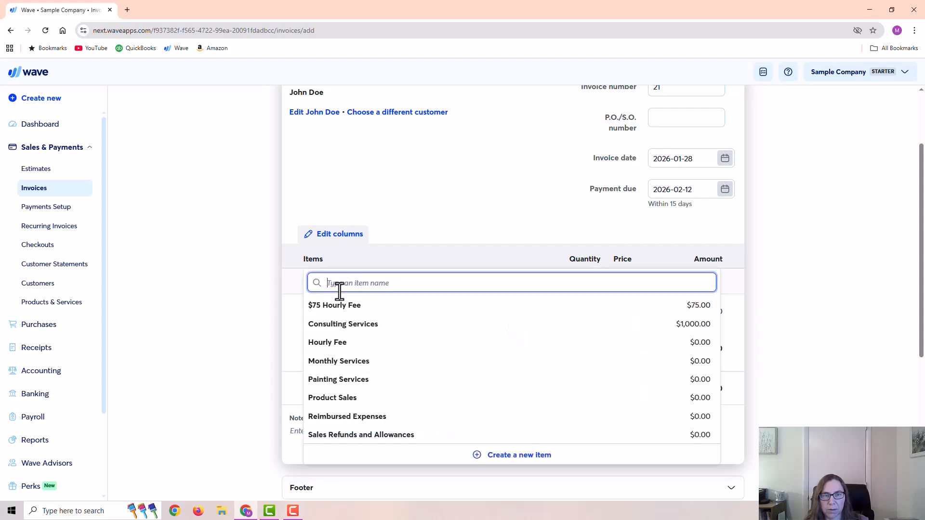
click(344, 363)
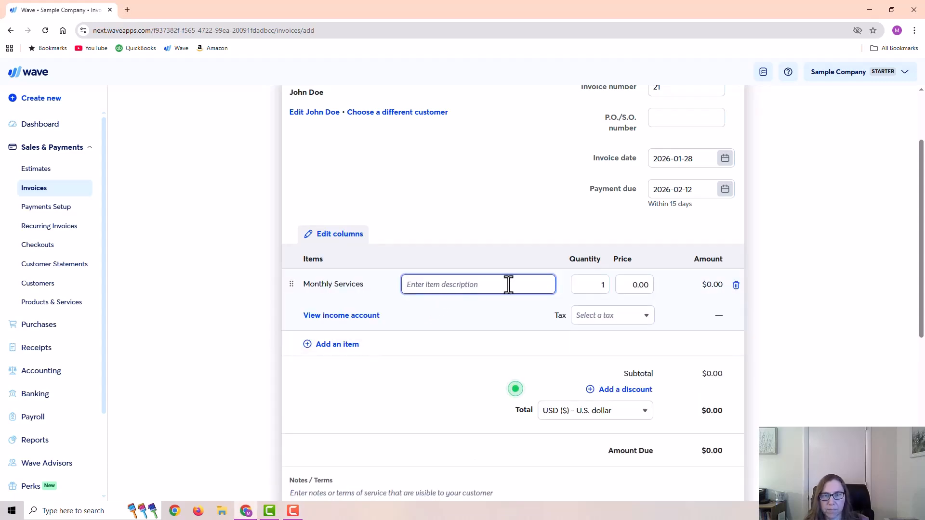
click(633, 284)
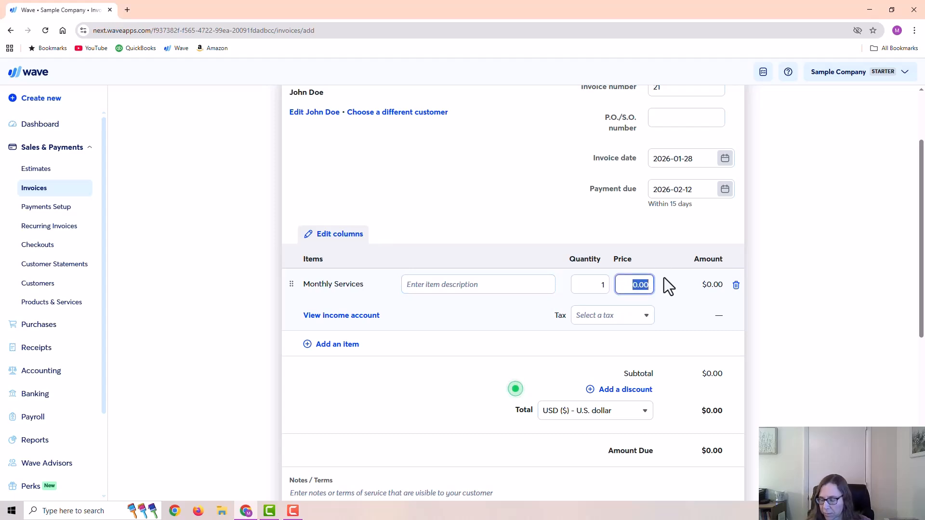
text(350)
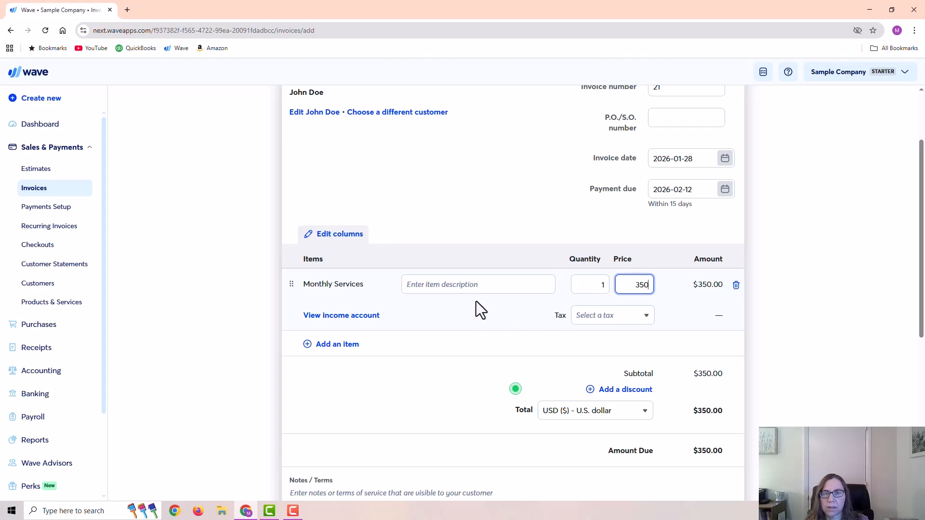
- Enter "Monthly services for December 2025" as the item description and check the available taxes without selecting one
click(475, 284)
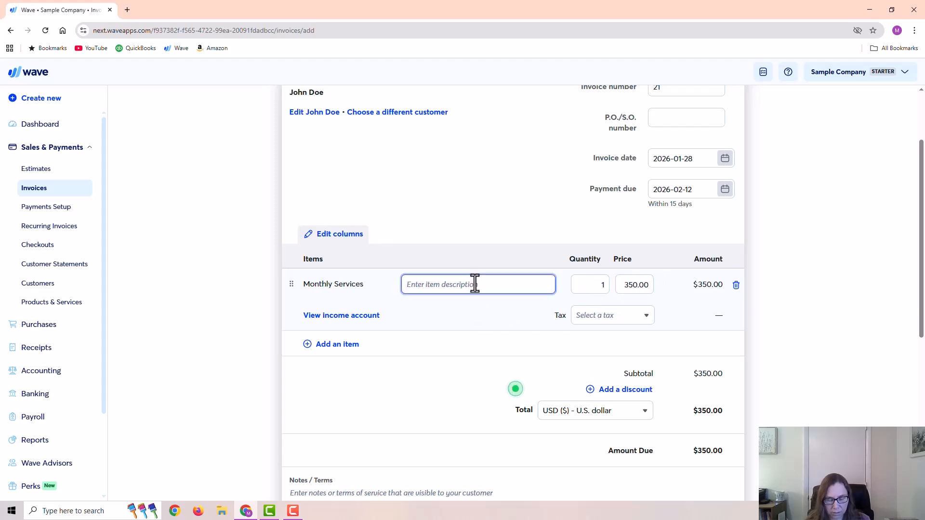
text(Monthly services fo)
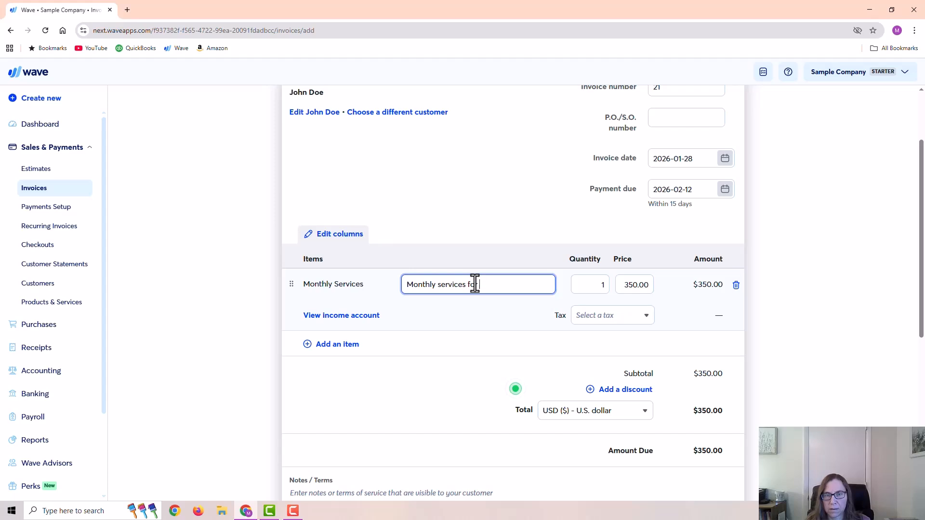
text(r December 2025)
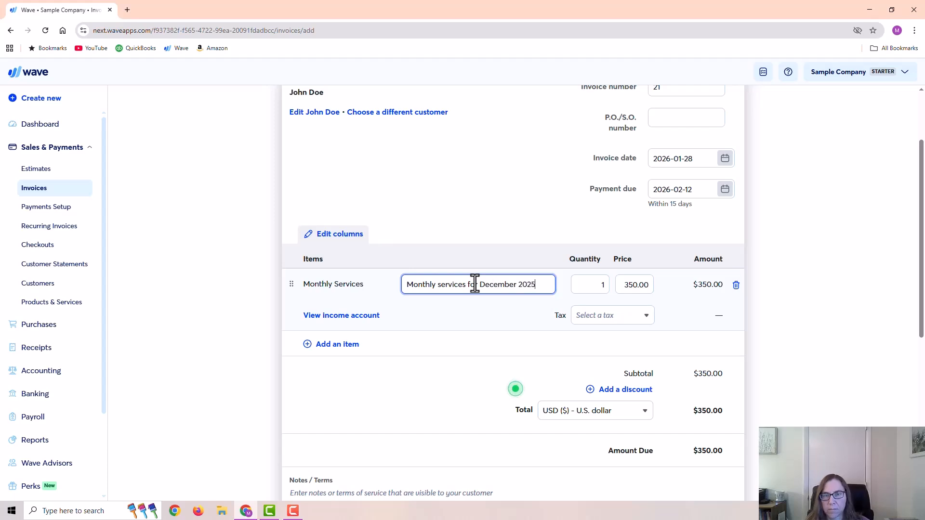
click(601, 321)
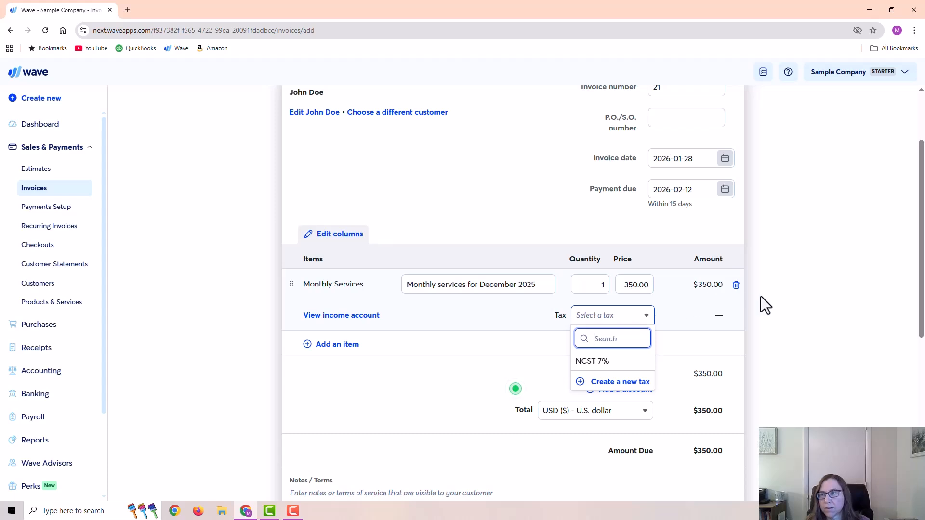
click(695, 289)
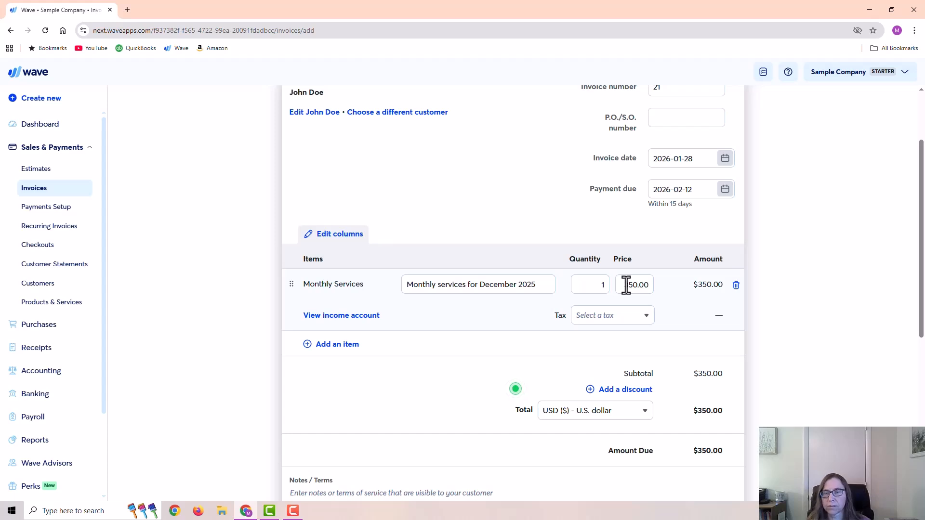
- Re-enter the Monthly Services quantity as 1, try a price of 500, and set the price back to 350
scroll(577, 284, up, 2)
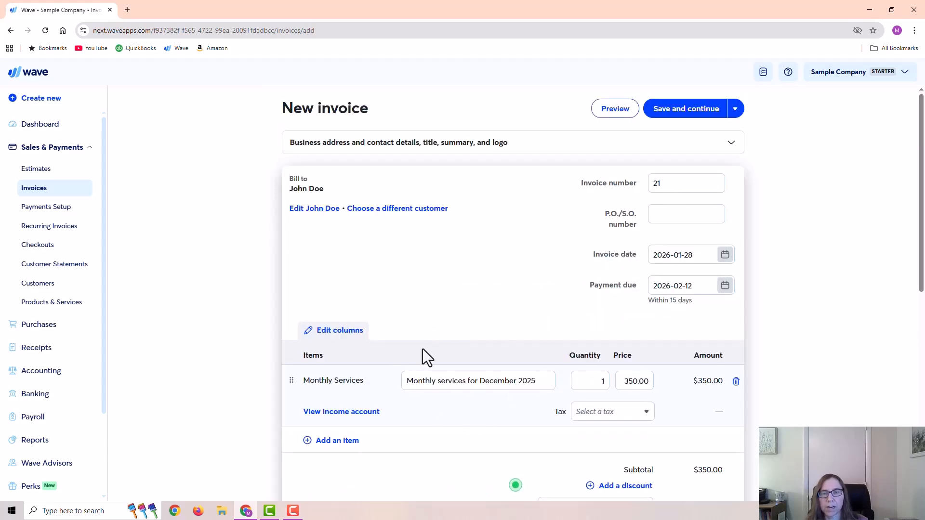
click(601, 381)
key(BackSpace)
text(1)
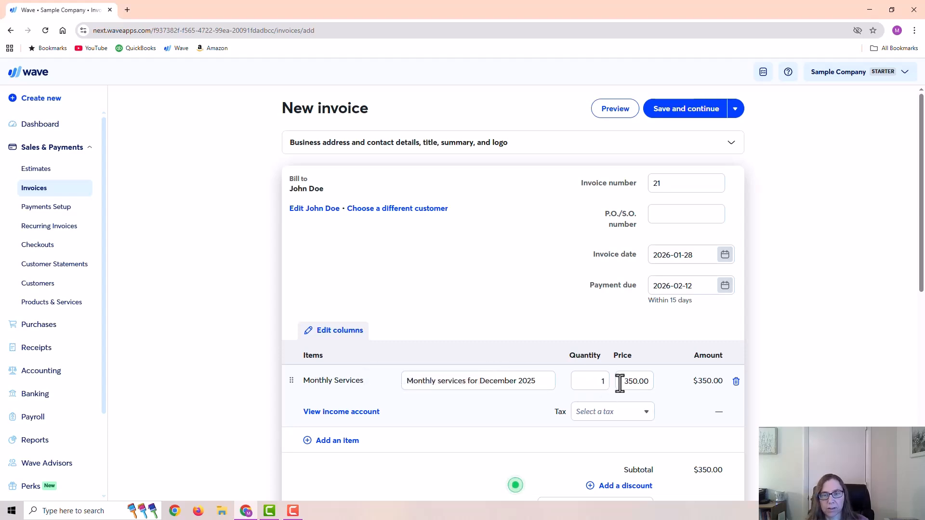
drag(621, 384, 654, 380)
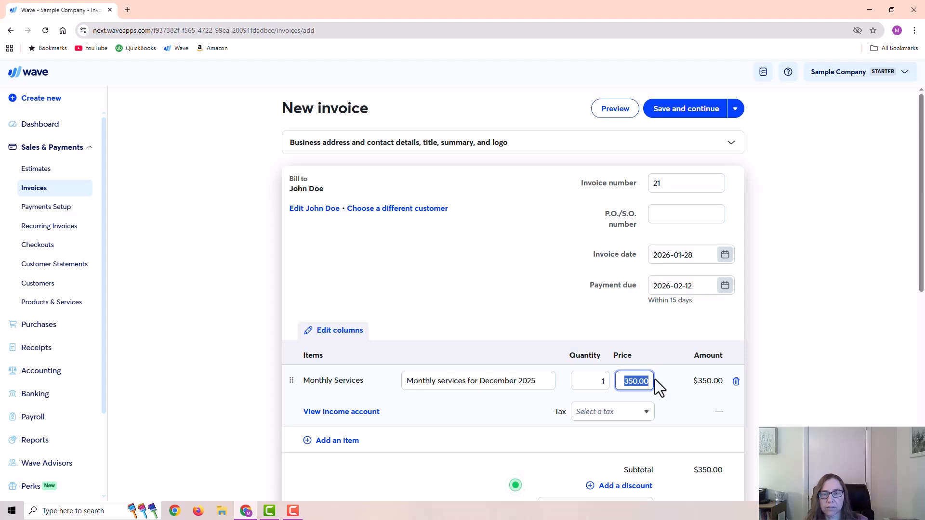
text(500)
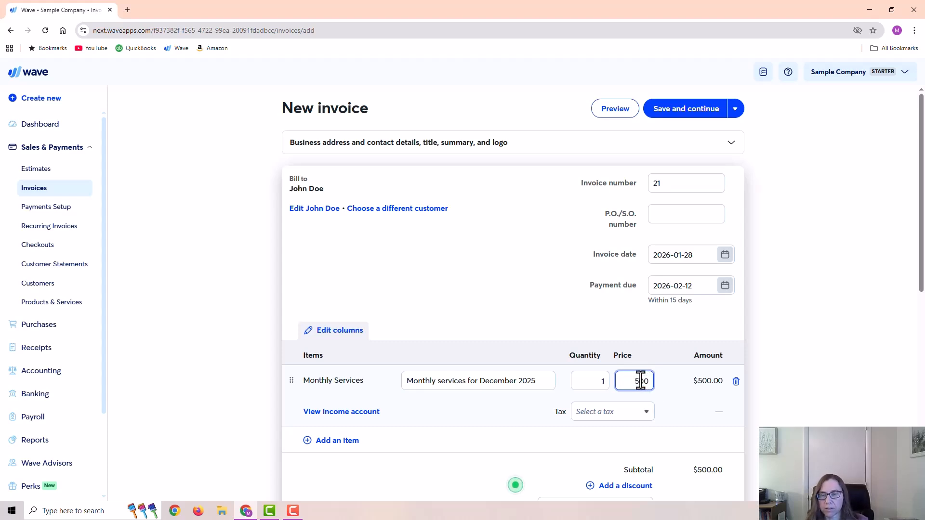
key(BackSpace)
key(BackSpace)
key(BackSpace)
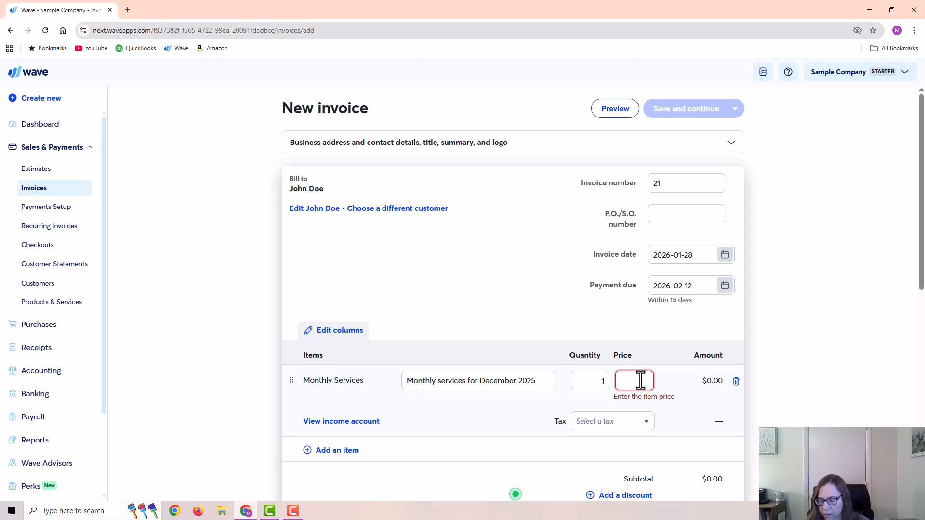
text(350)
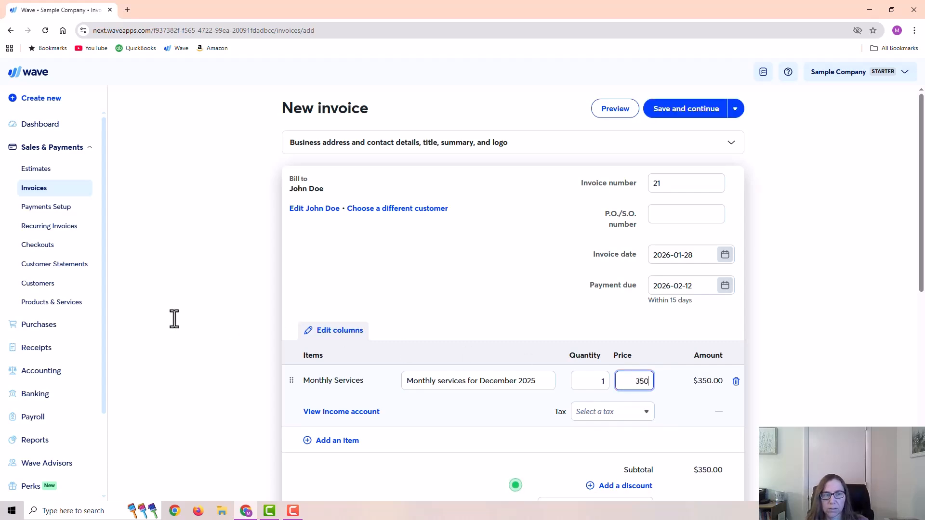
click(174, 318)
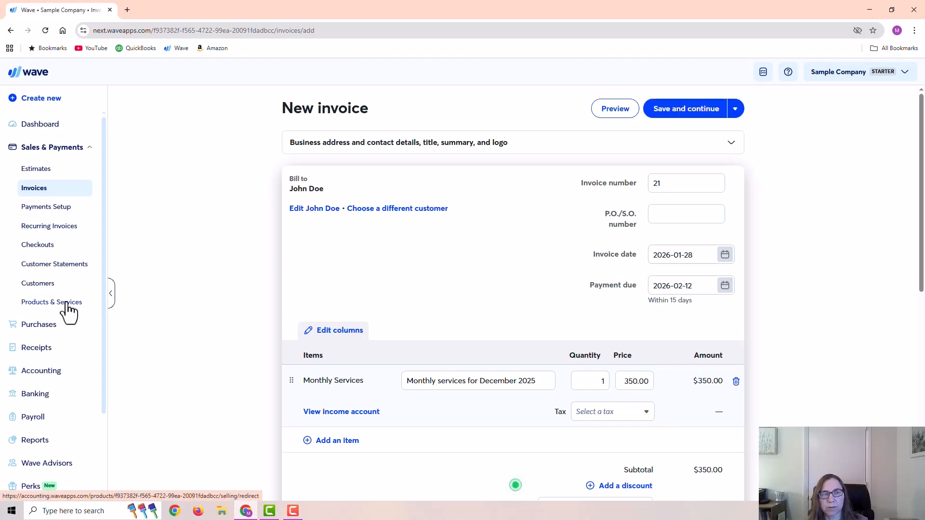
click(444, 381)
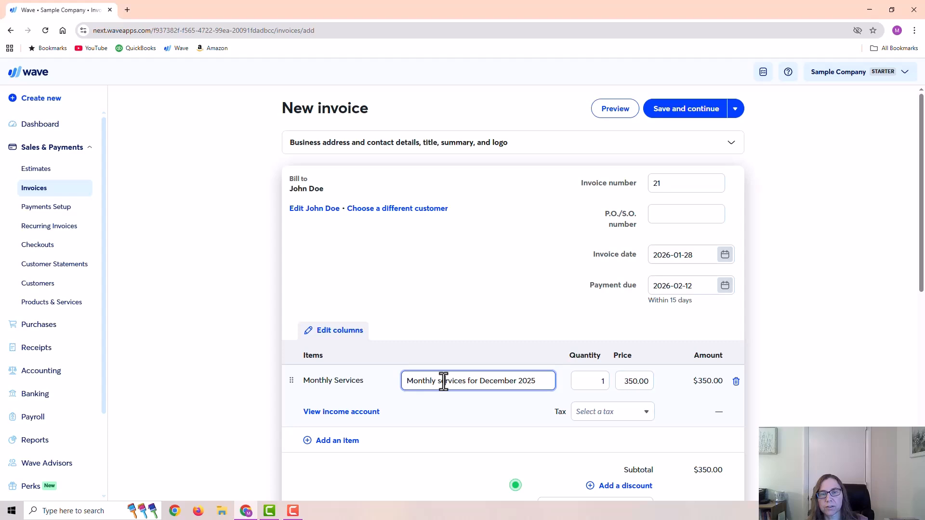
click(602, 381)
text(1)
click(642, 383)
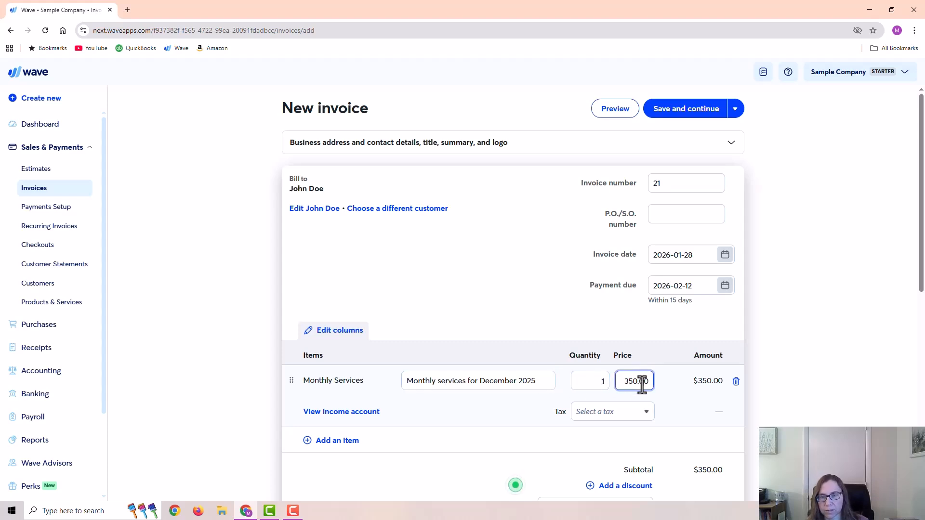
- Save the invoice, approve its draft and mark it as sent, and return to the invoices list
click(686, 115)
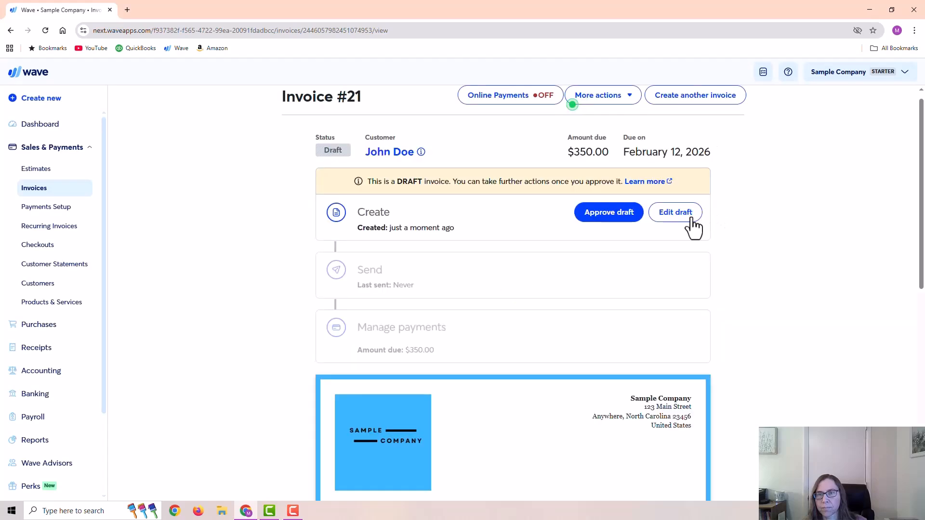
click(614, 213)
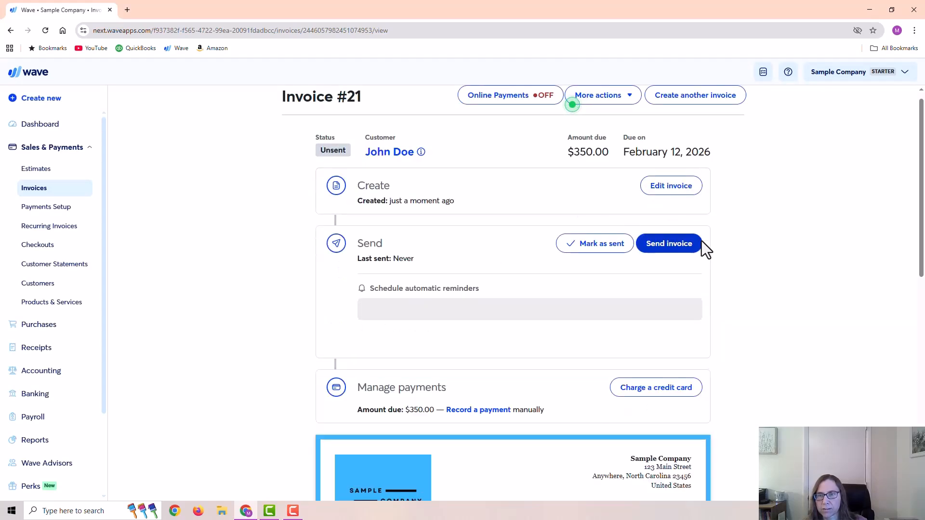
click(601, 244)
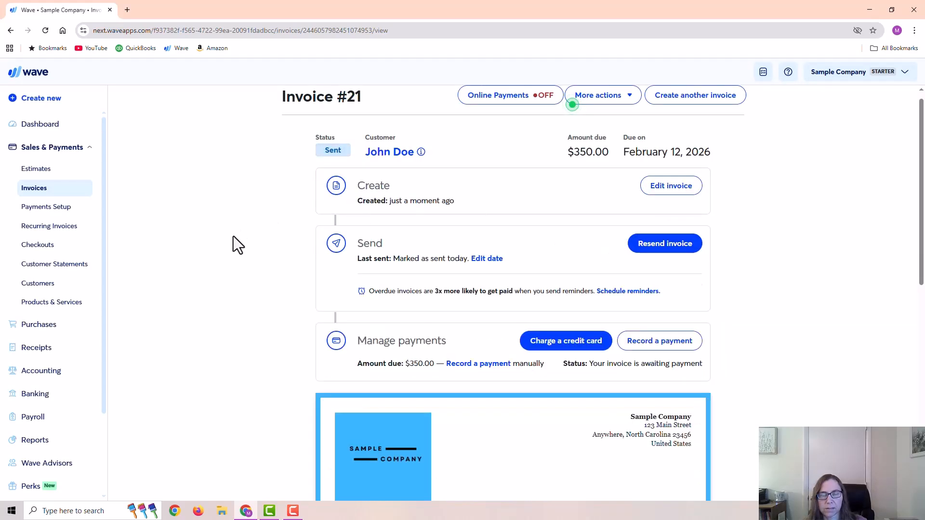
click(35, 192)
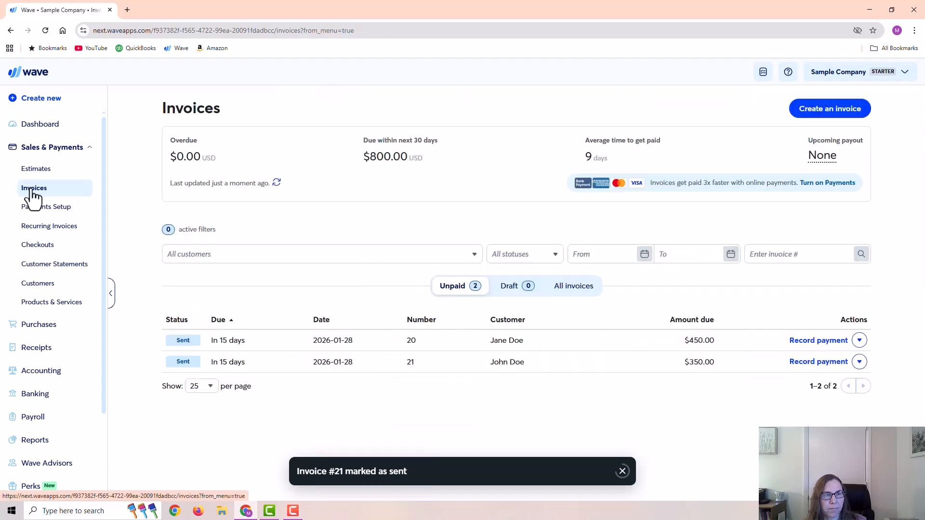
- Add the description "Consulting Services" to the Consulting Services item in Products & Services and save it
click(38, 303)
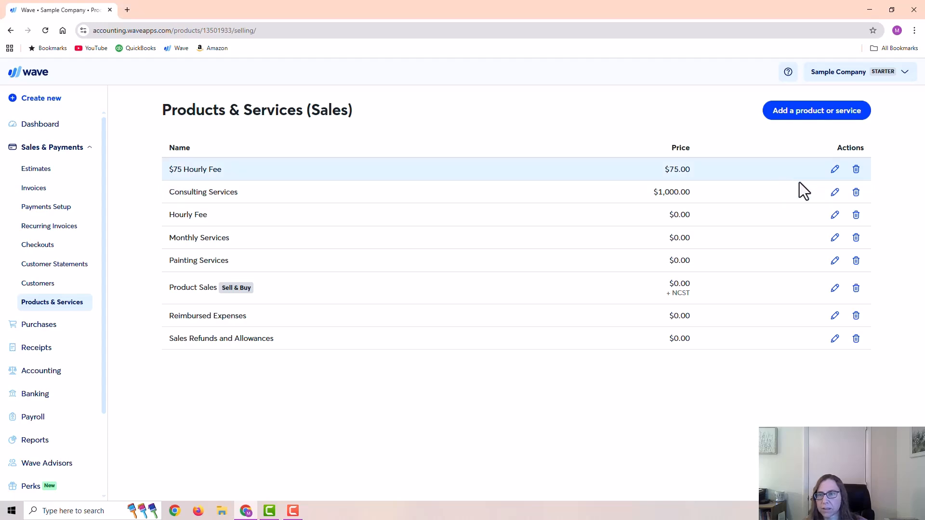
click(835, 193)
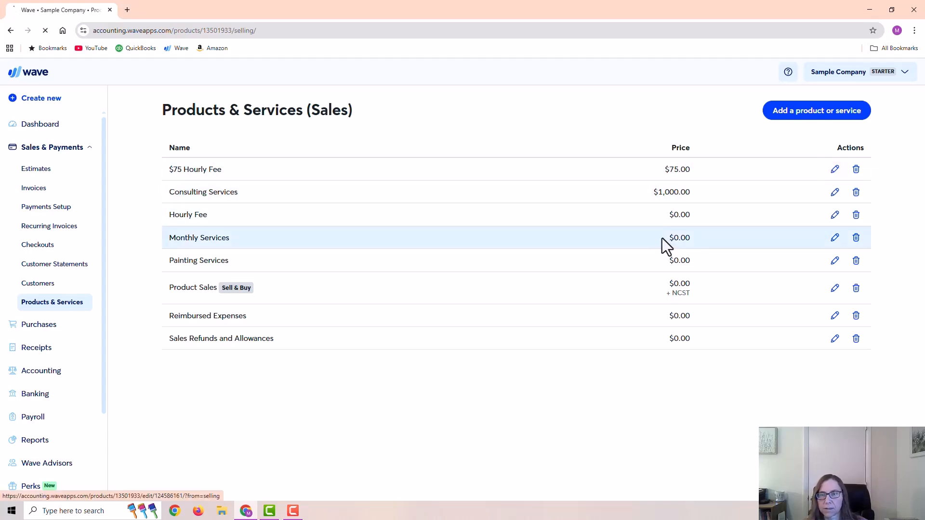
click(412, 218)
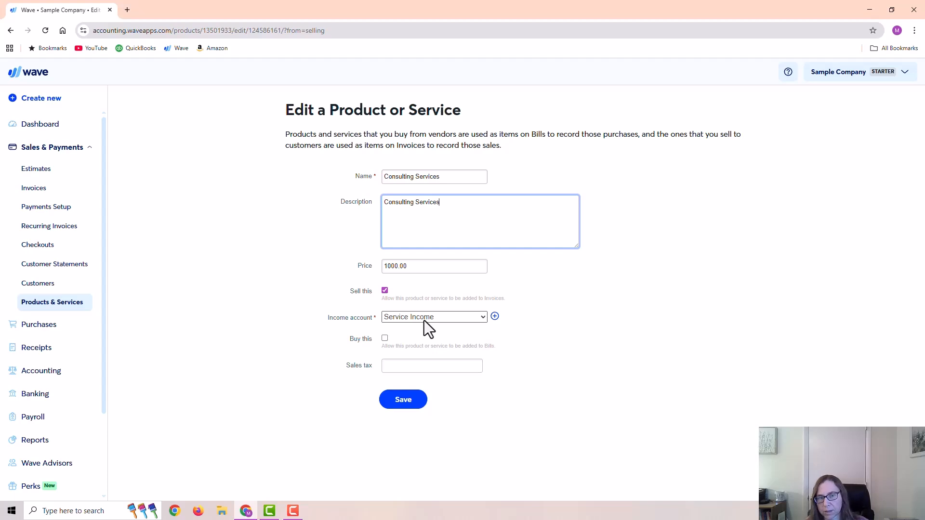
click(404, 400)
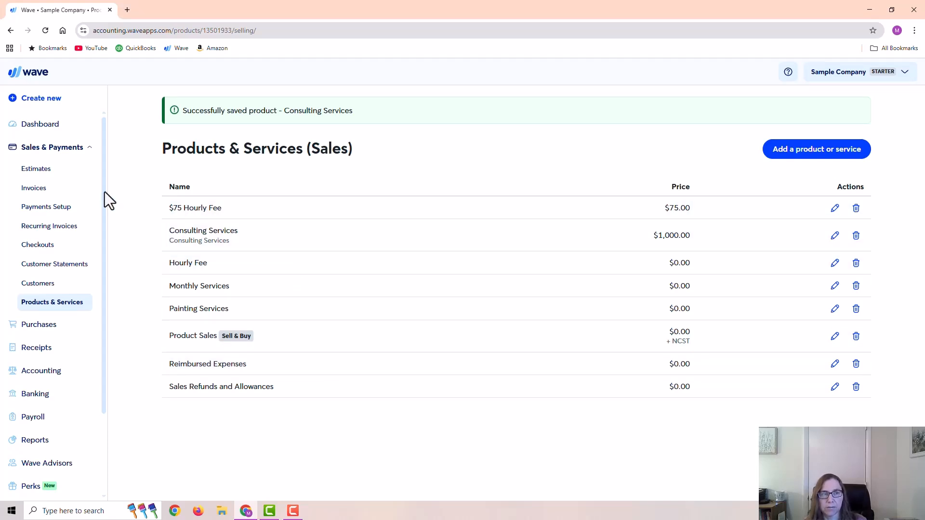
- Create a new invoice billed to Test Customer and add the Consulting Services item to it
click(34, 189)
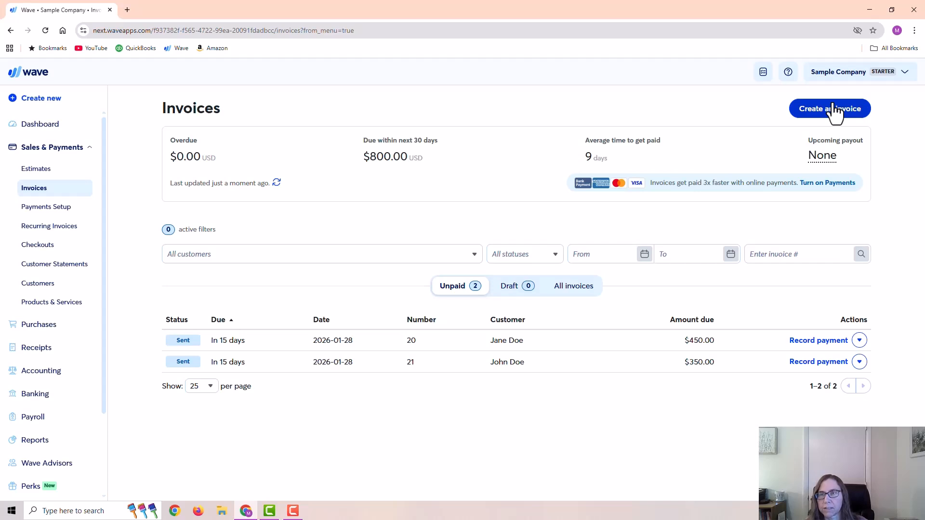
click(830, 112)
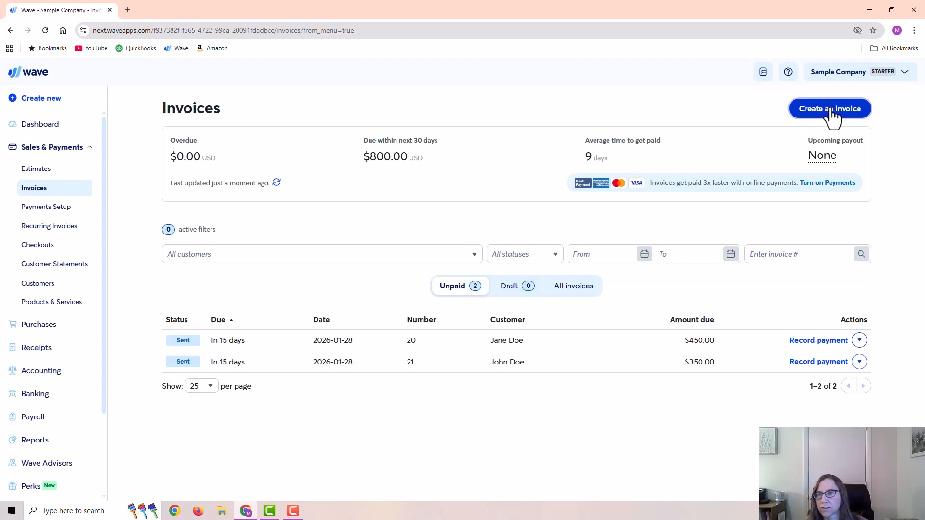
click(375, 234)
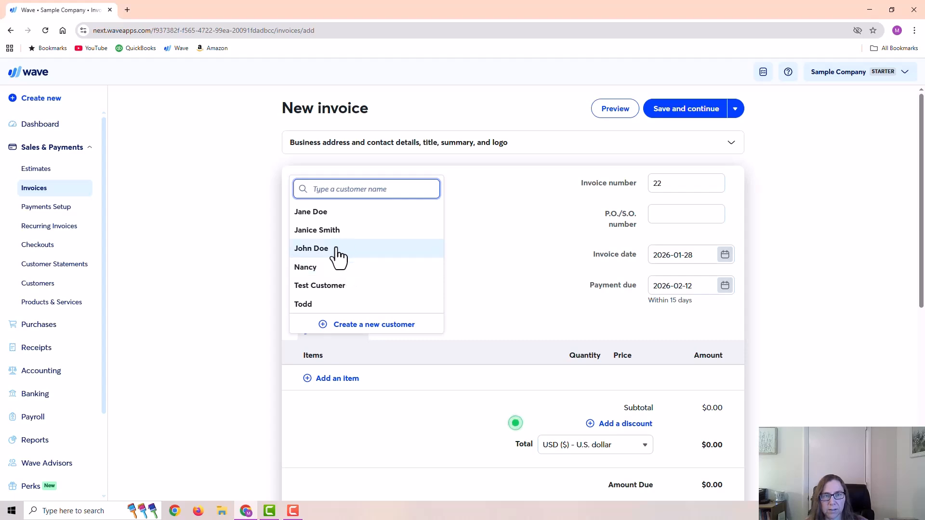
click(323, 286)
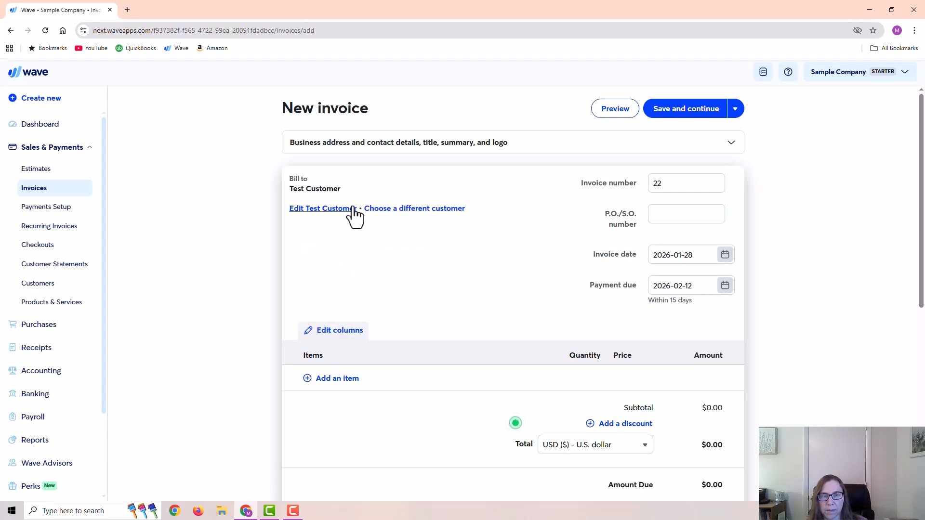
scroll(484, 321, down, 1)
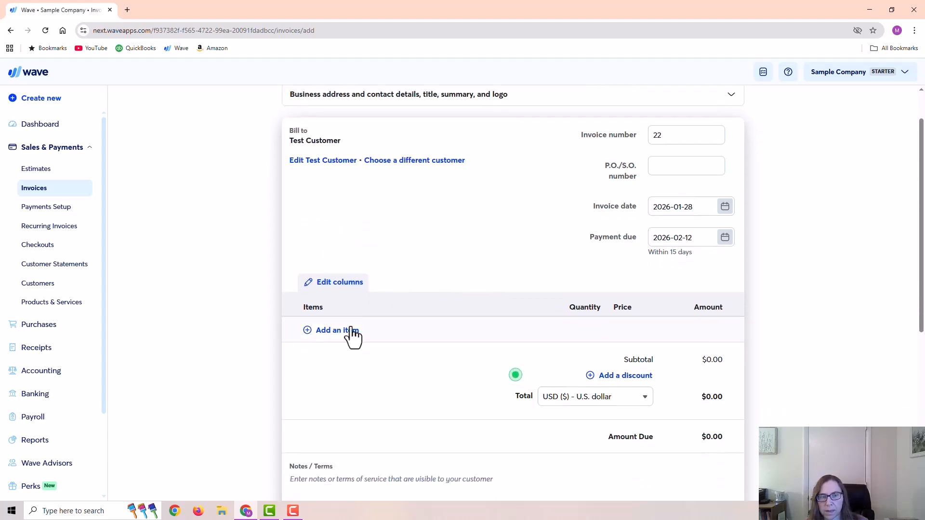
click(326, 332)
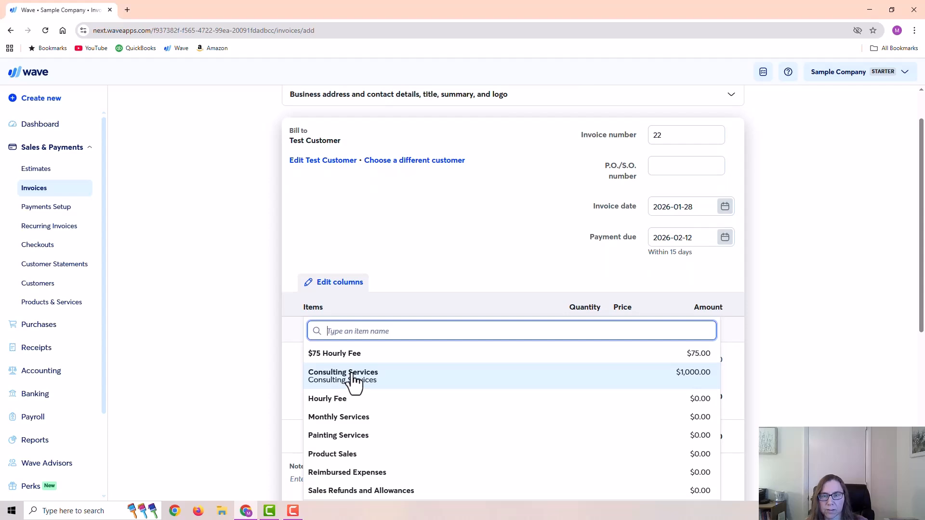
click(355, 380)
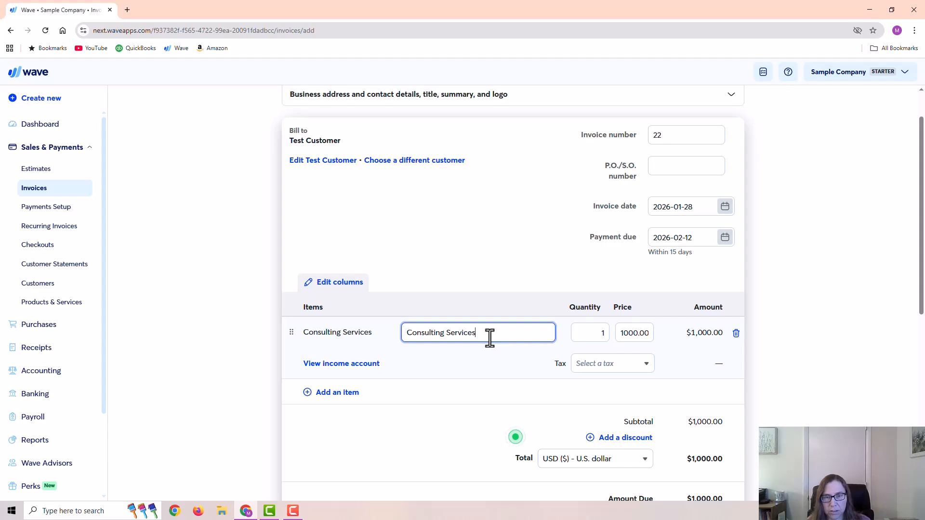
- Extend the item description to "Consulting Services for December 2025" and set its price to 800
text(for December)
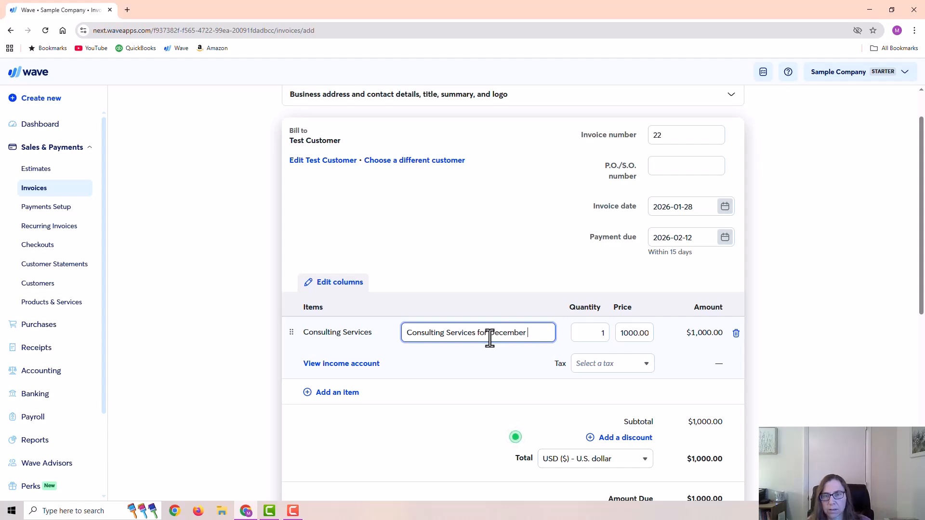
text( 2025)
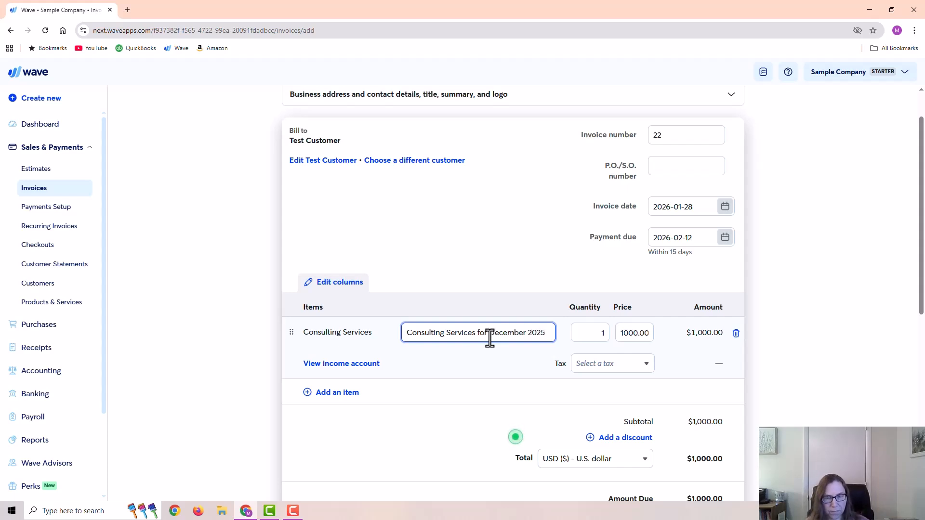
key(Tab)
key(Tab)
text(800)
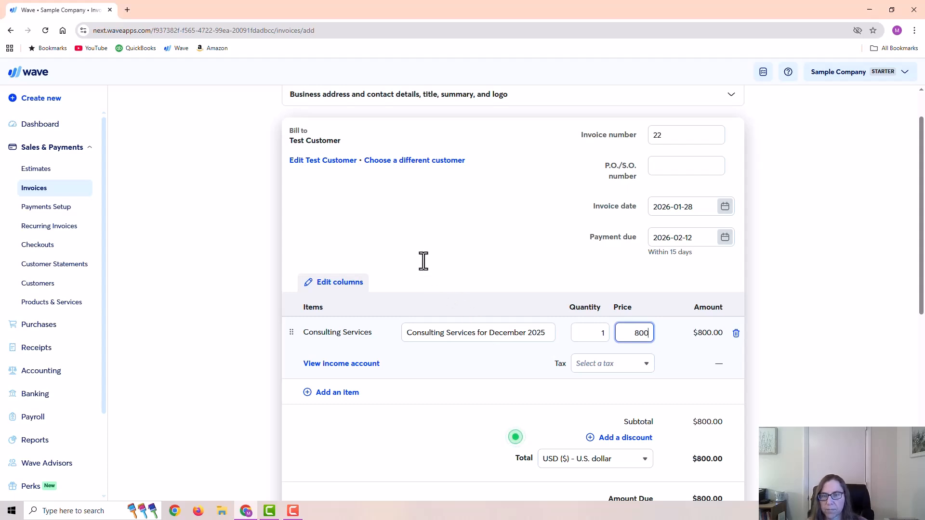
- Check which income account the Consulting Services line item is categorized under
scroll(382, 245, down, 2)
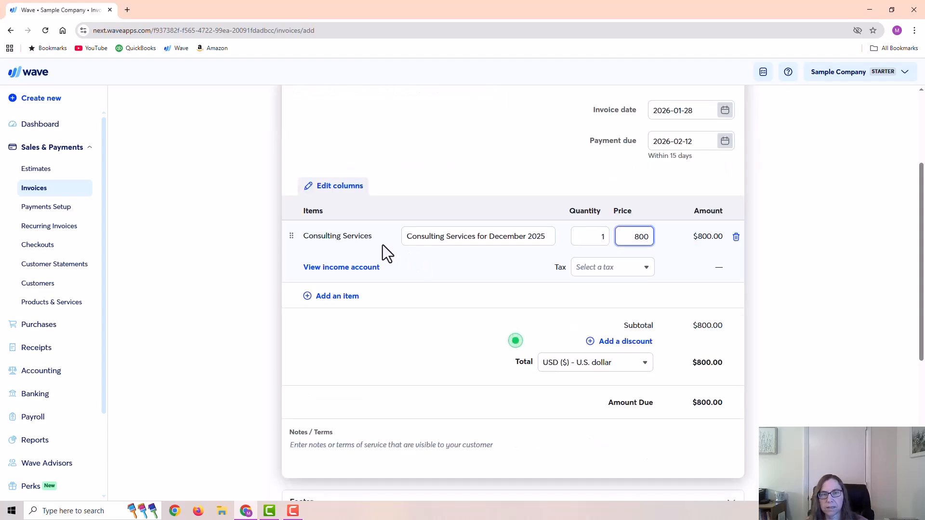
drag(374, 238, 303, 240)
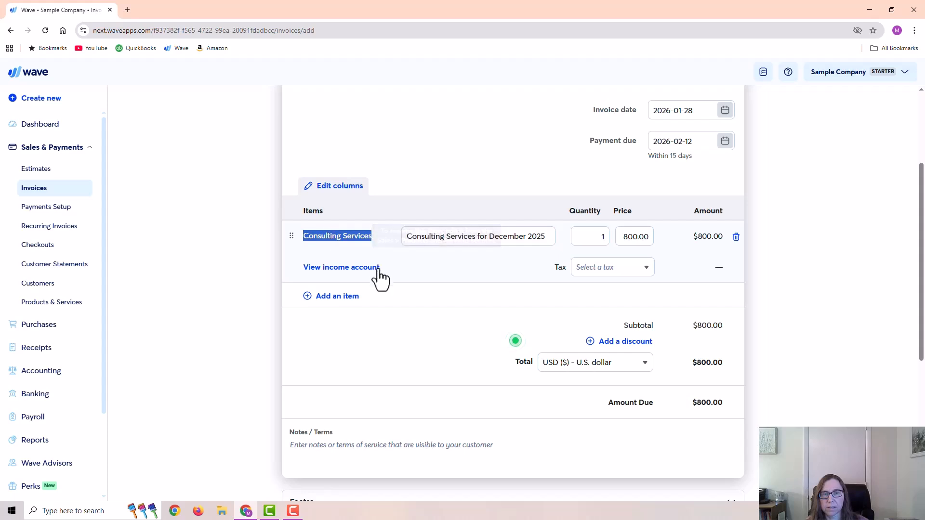
click(360, 268)
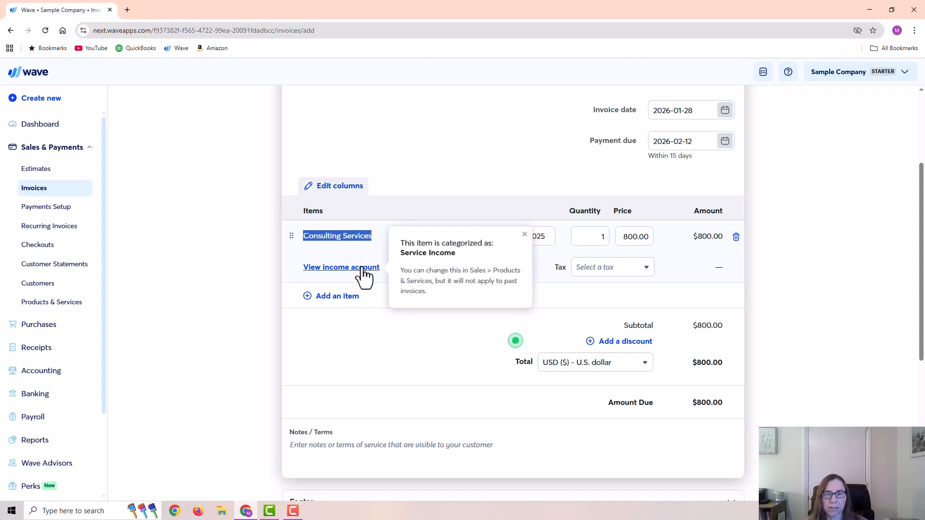
click(398, 213)
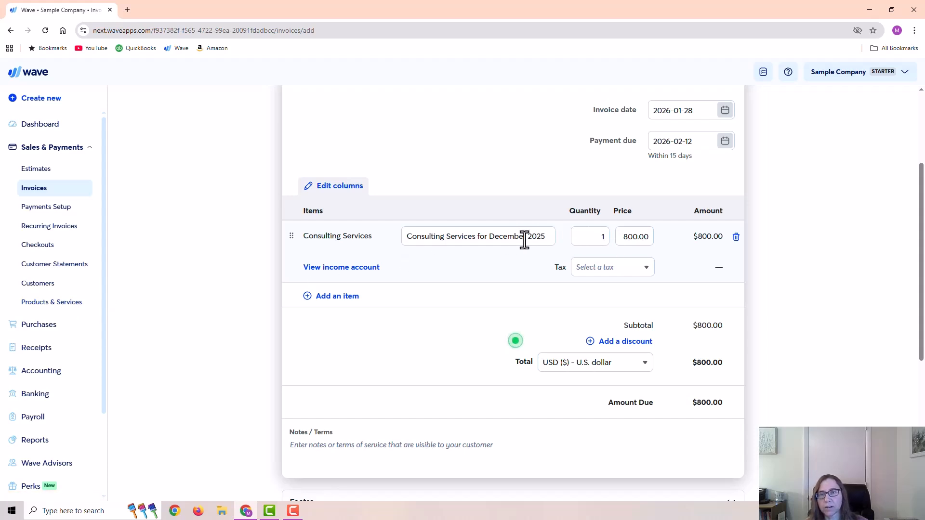
- Save the Test Customer invoice, approve its draft and mark it as sent
scroll(674, 231, up, 3)
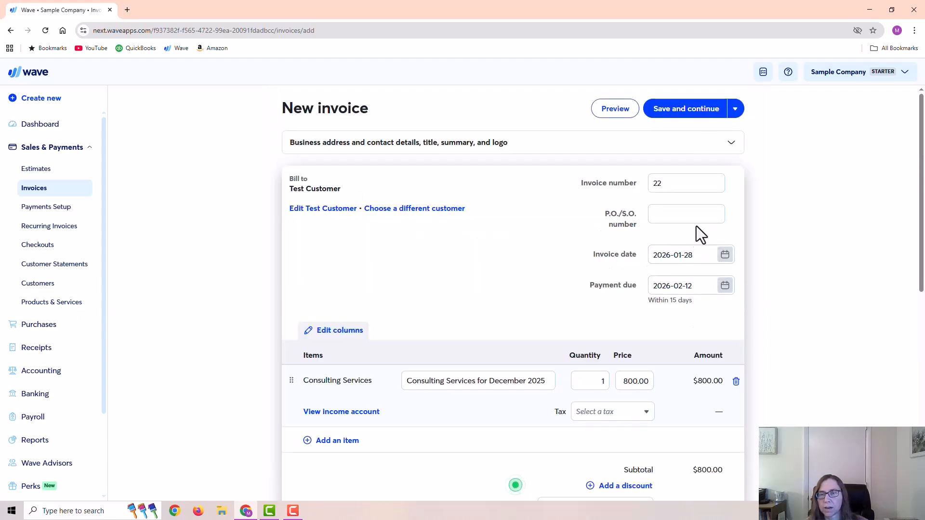
click(681, 107)
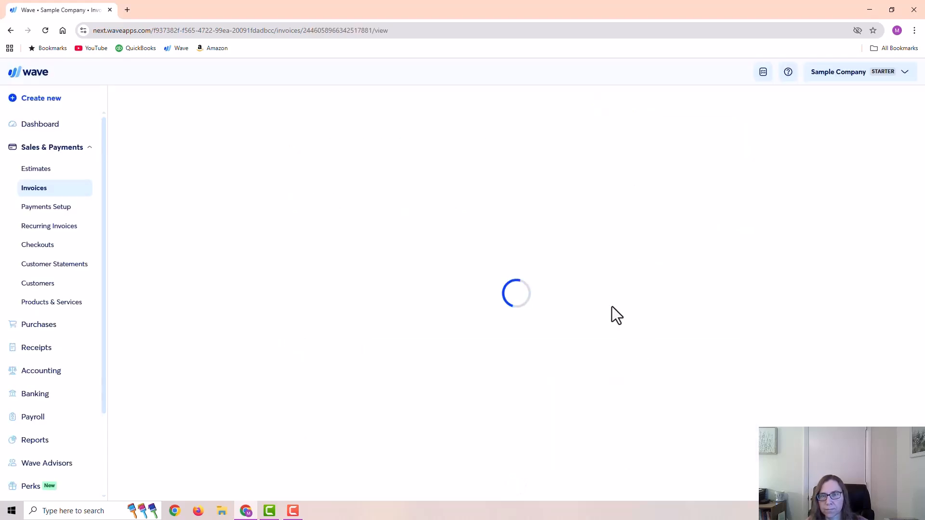
click(611, 212)
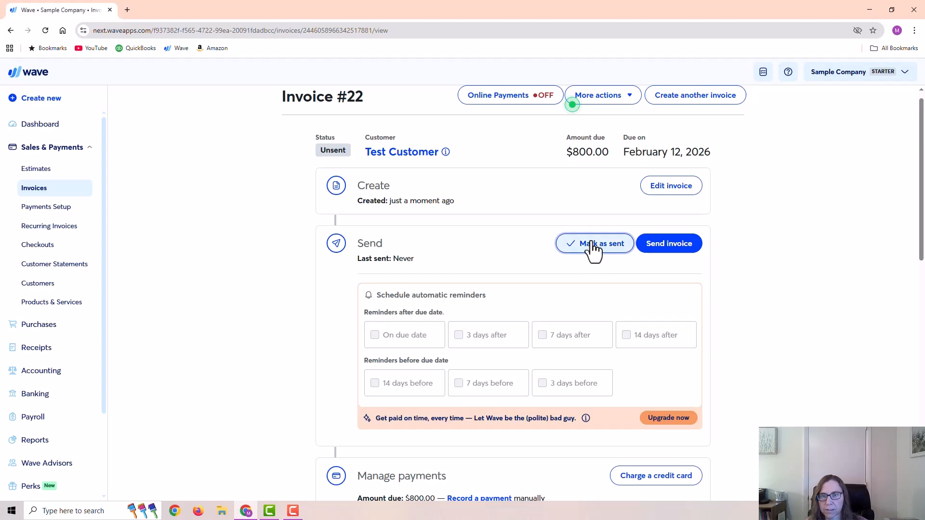
click(592, 244)
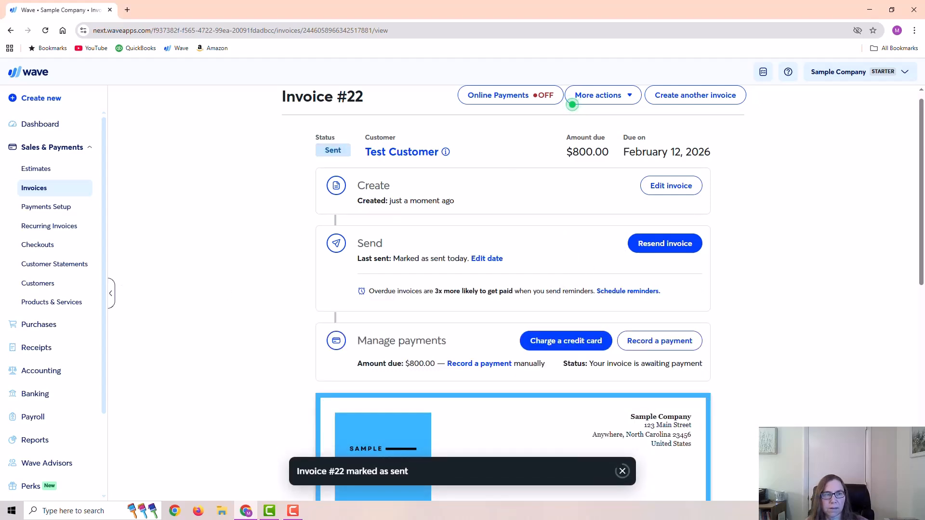